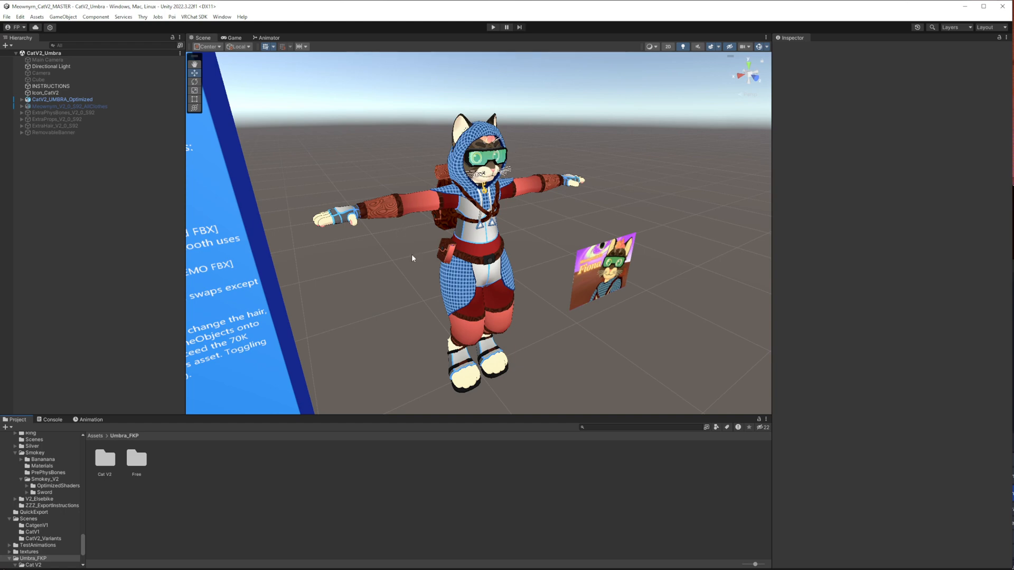
Browse to the Icons folder under Assets/Umbra_FKP/Cat V2 and view the import settings of the FionaIcon_Normal texture.
mouse_move(405, 273)
alt+mouse_down()
mouse_move(444, 269)
mouse_move(369, 267)
mouse_move(465, 271)
mouse_move(391, 272)
mouse_move(408, 275)
alt+mouse_up()
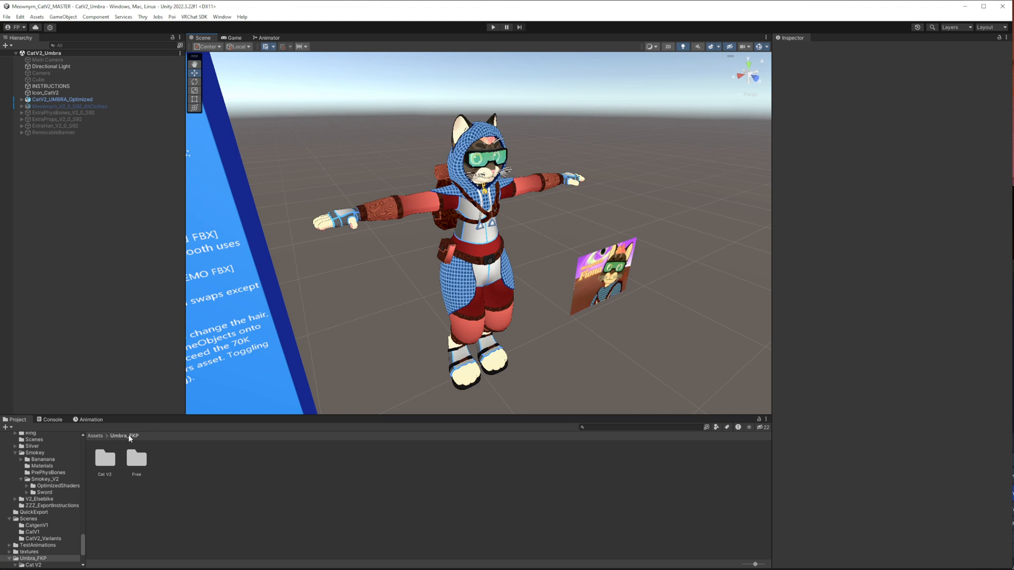
click(92, 435)
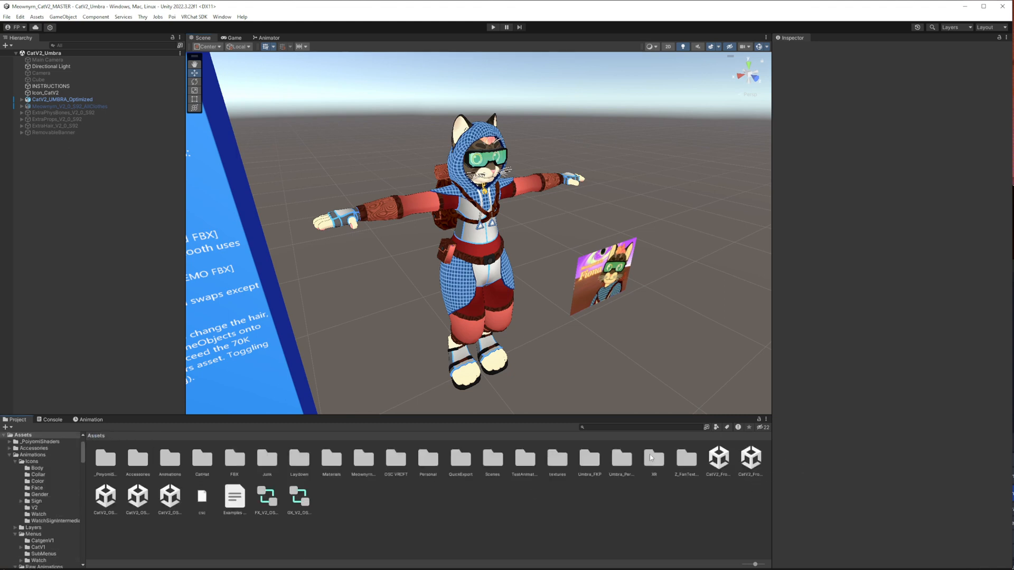
double_click(597, 466)
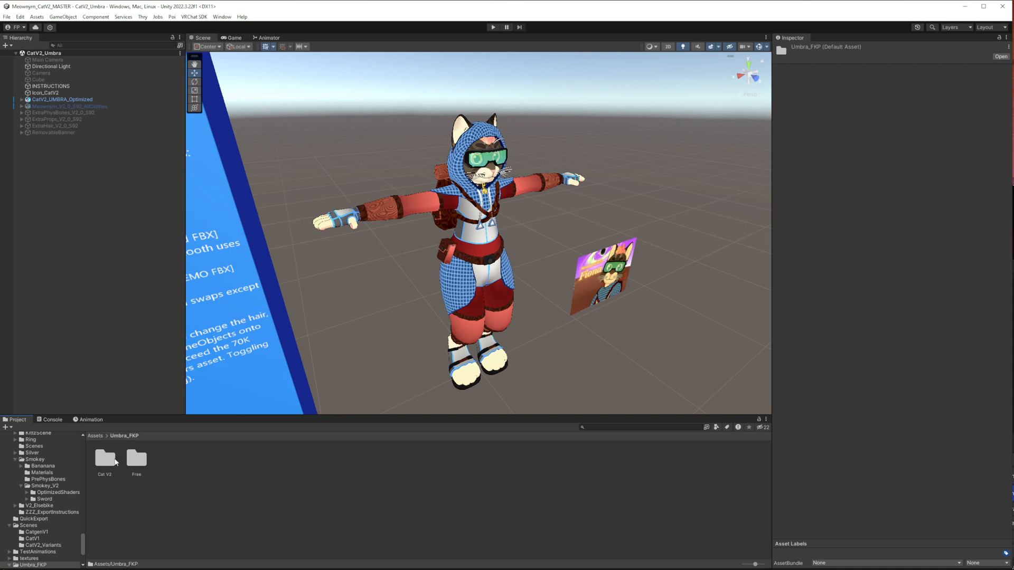
double_click(105, 460)
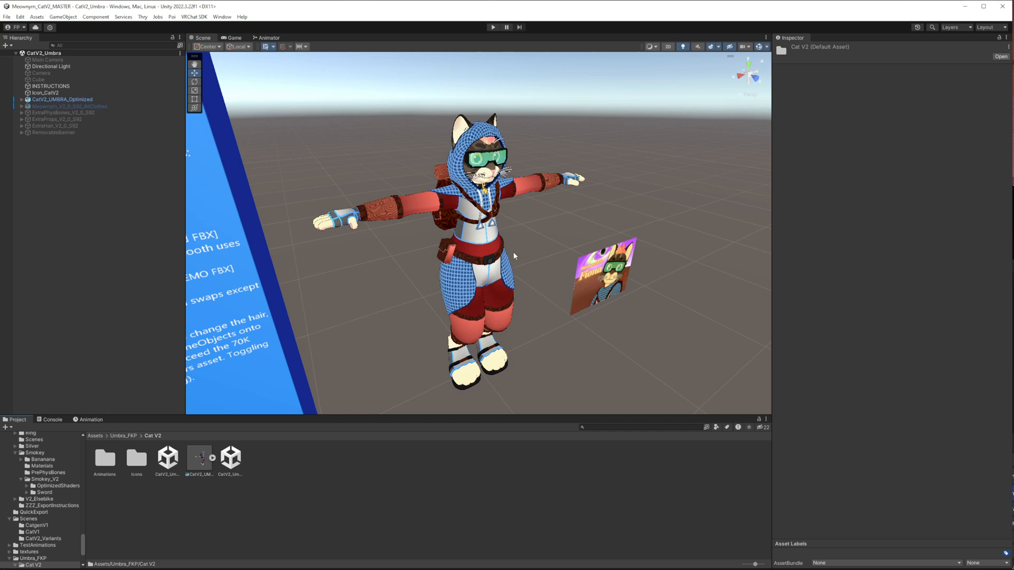
double_click(136, 457)
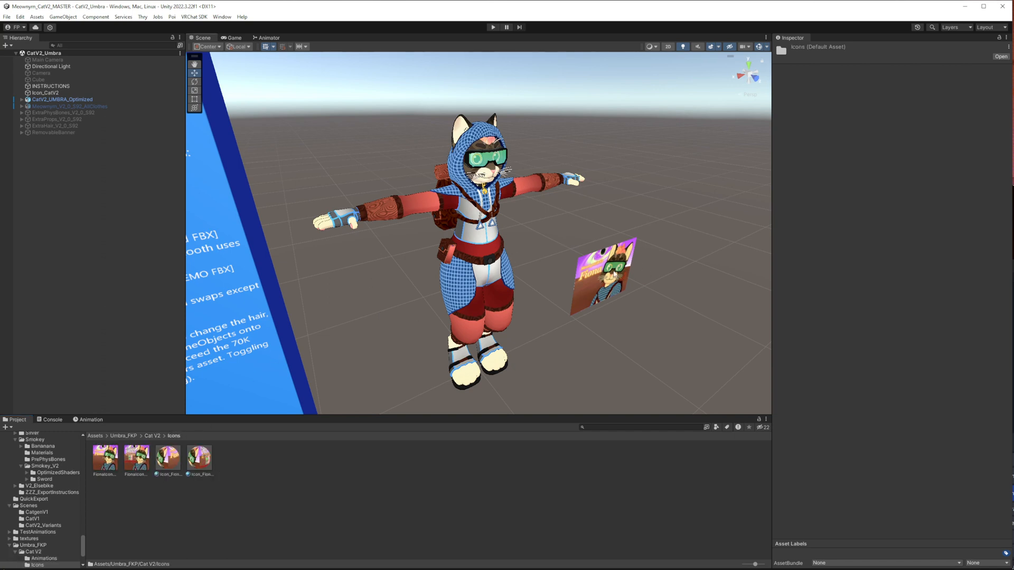
click(600, 282)
click(106, 456)
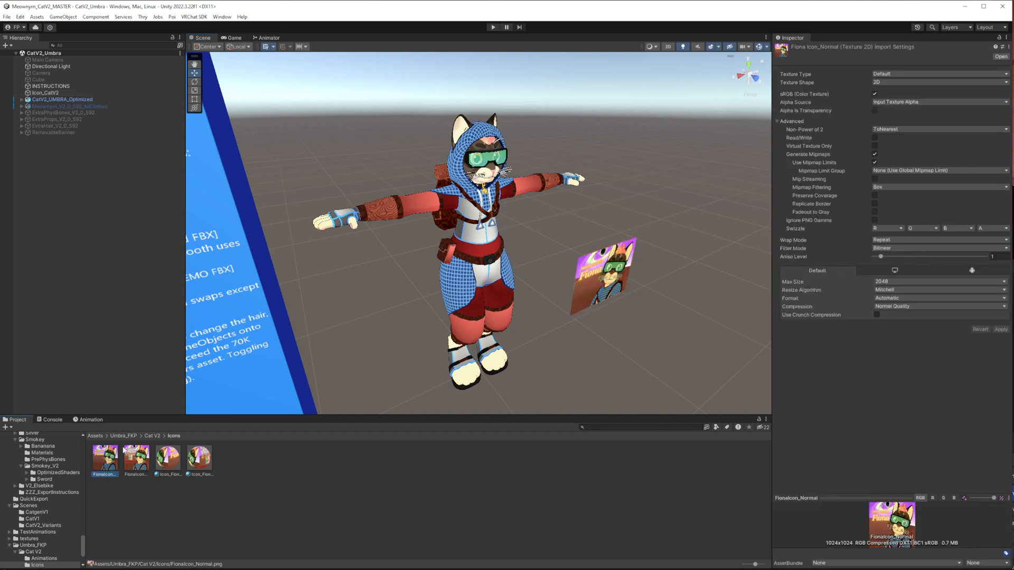
Return to the Cat V2 folder and inspect the CatV2_Umbra scene, the CatV2_UMBRA_Optimized model and the CatV2_Umbra_VRCFT scene.
click(153, 436)
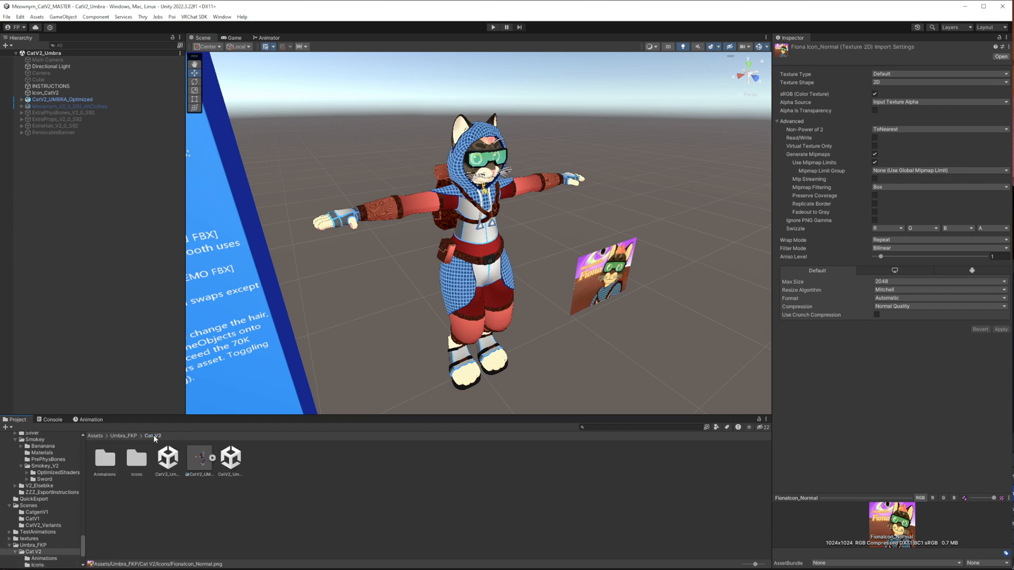
click(168, 459)
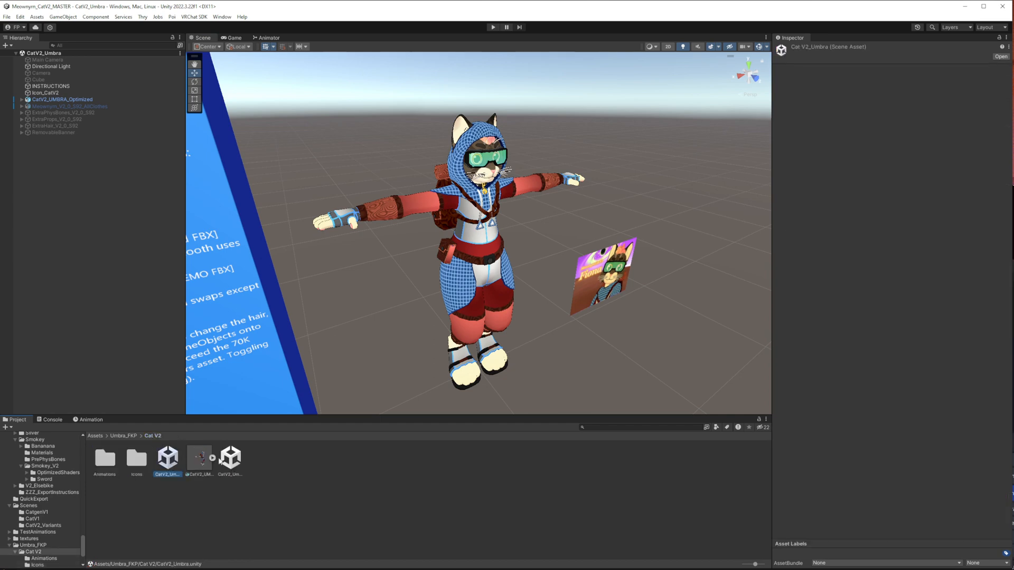
click(199, 458)
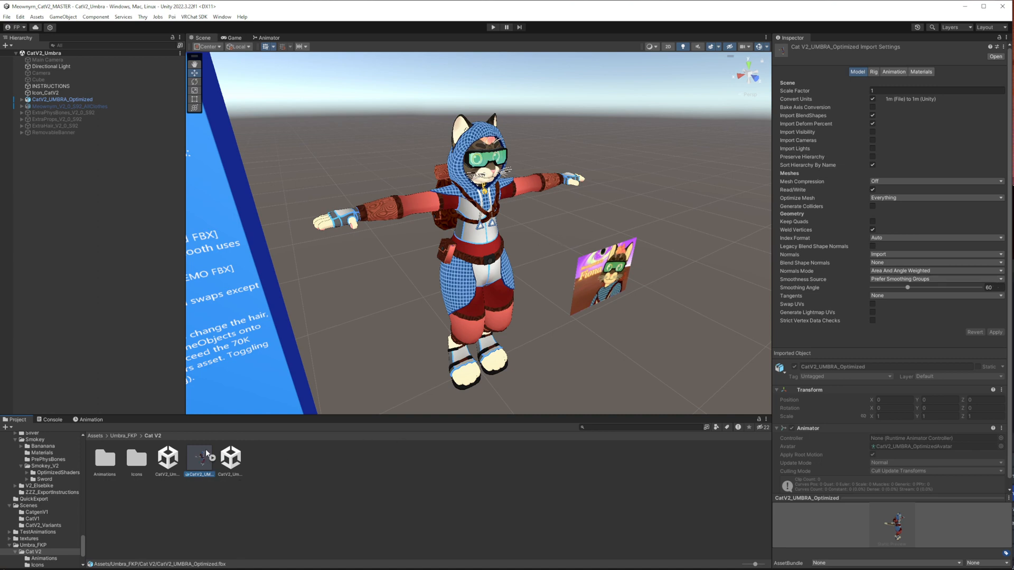
click(173, 460)
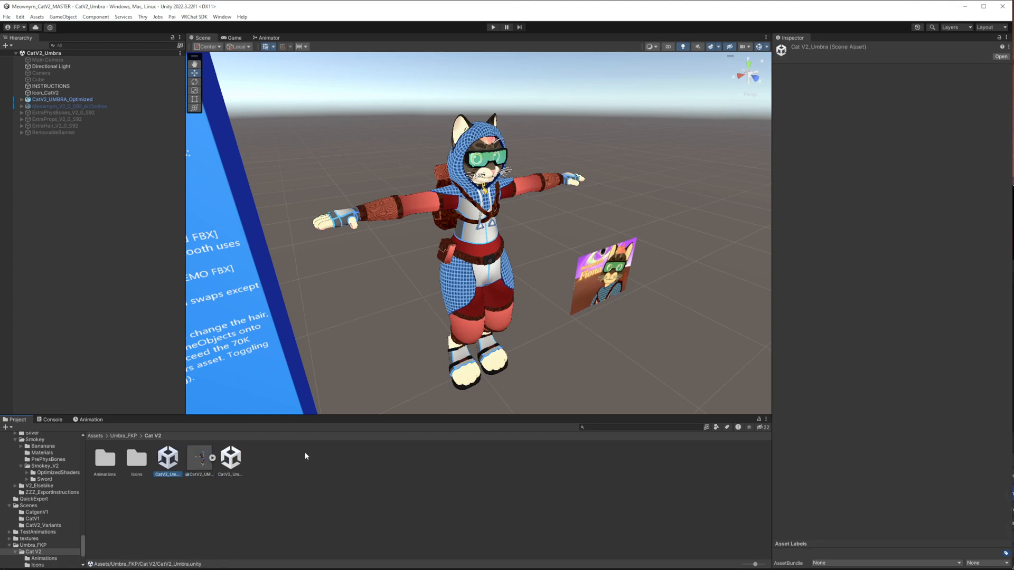
click(199, 459)
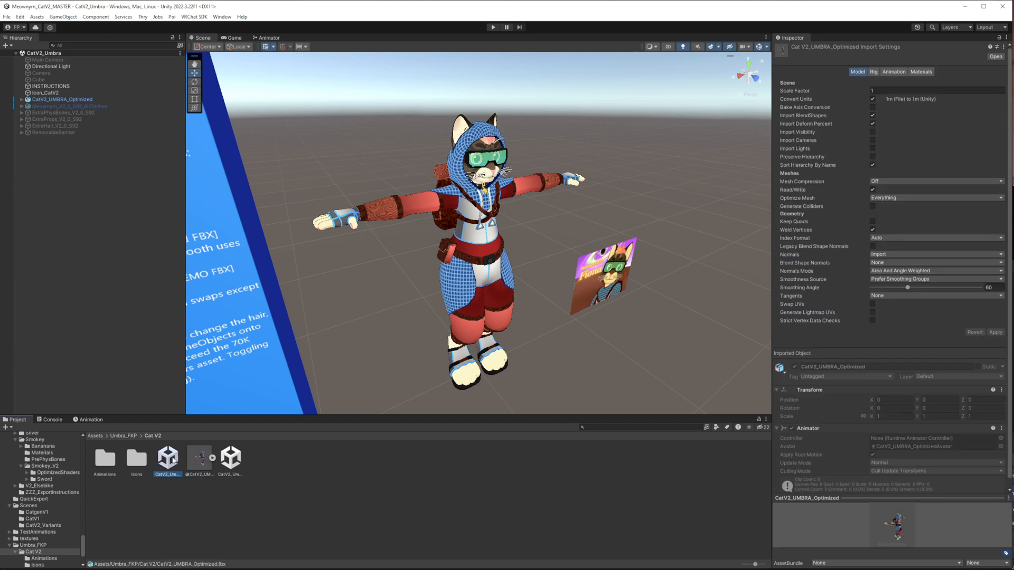
click(168, 459)
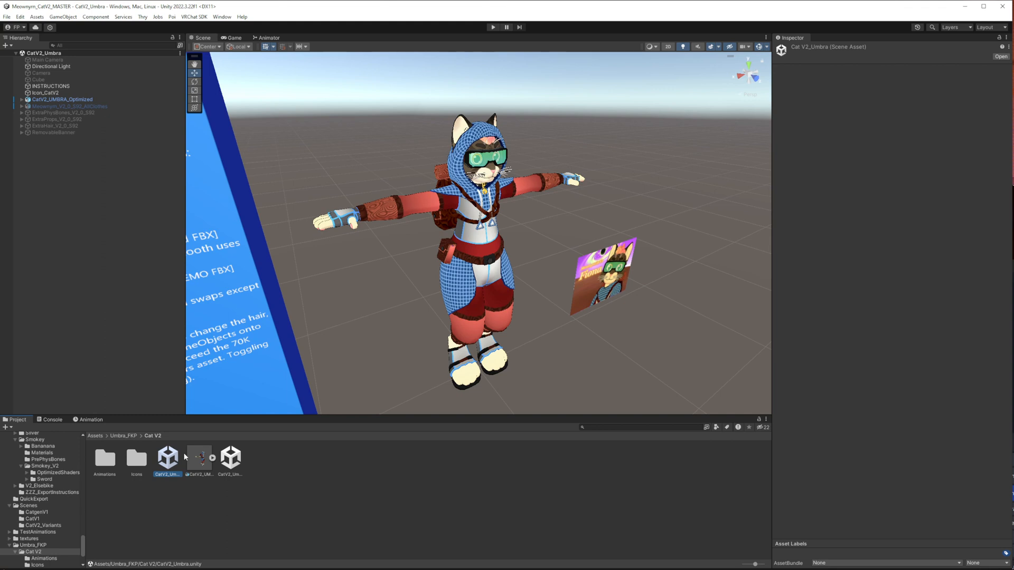
click(234, 463)
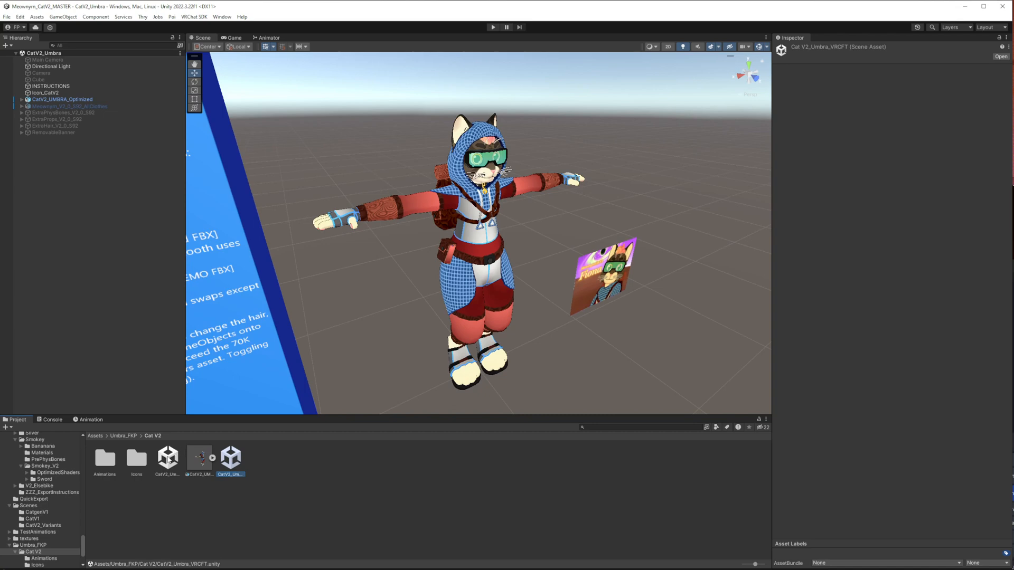
click(168, 459)
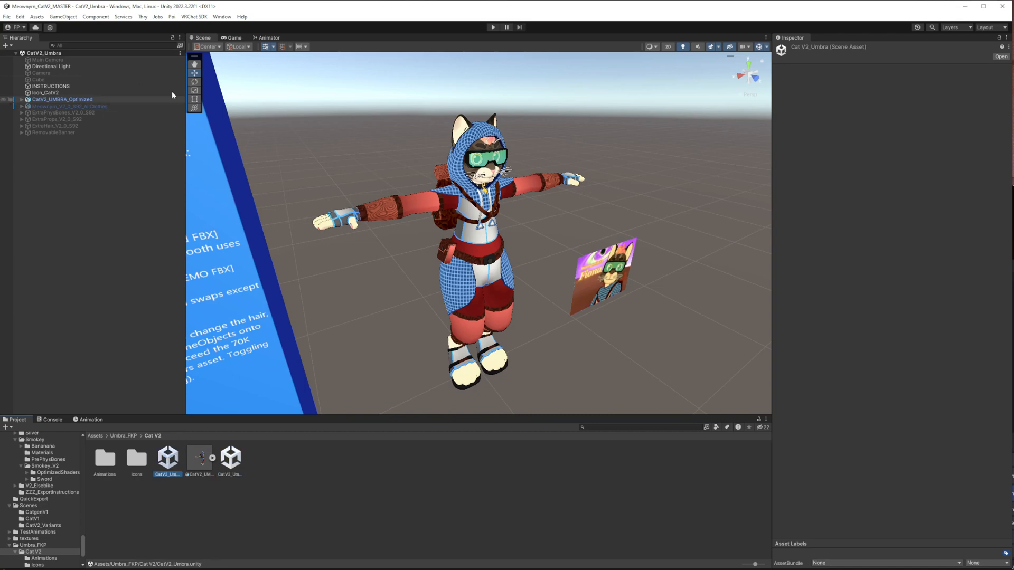
Examine the CatV2_UMBRA_Optimized avatar's child objects and components in the scene, and compare it with the Meownyrn_V2_0_S92_AllClothes avatar.
click(22, 99)
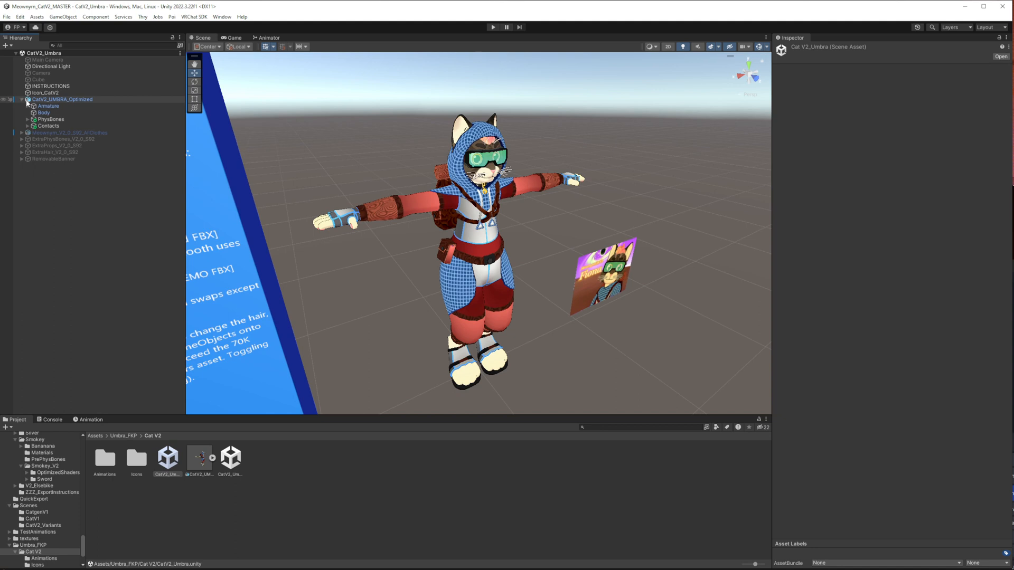
click(74, 99)
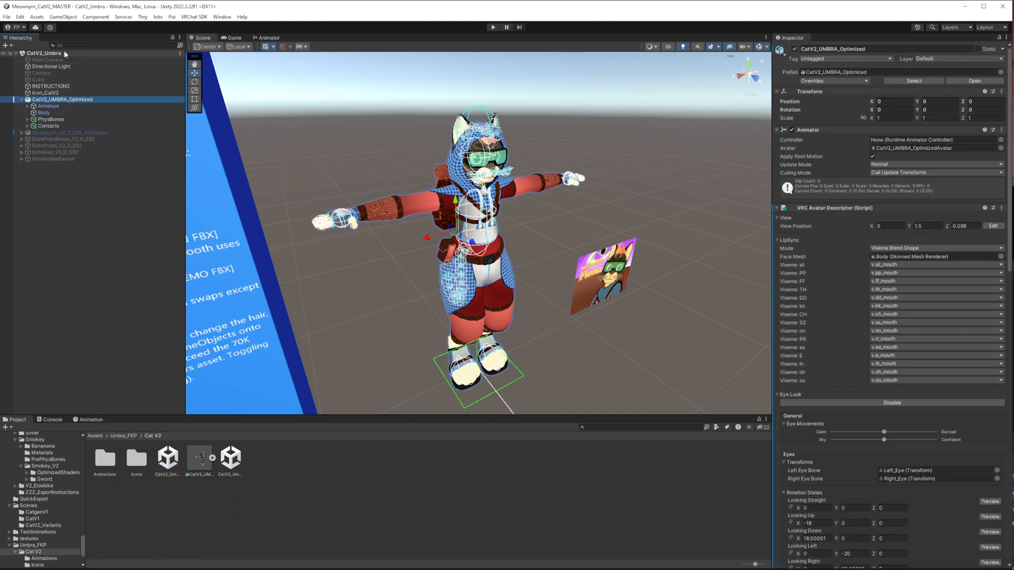
click(32, 133)
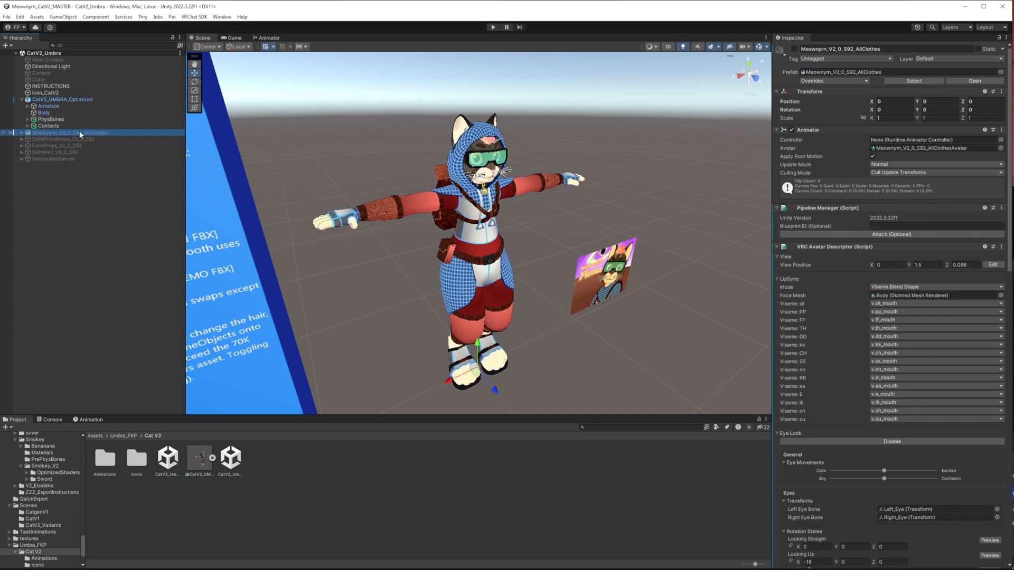
click(68, 100)
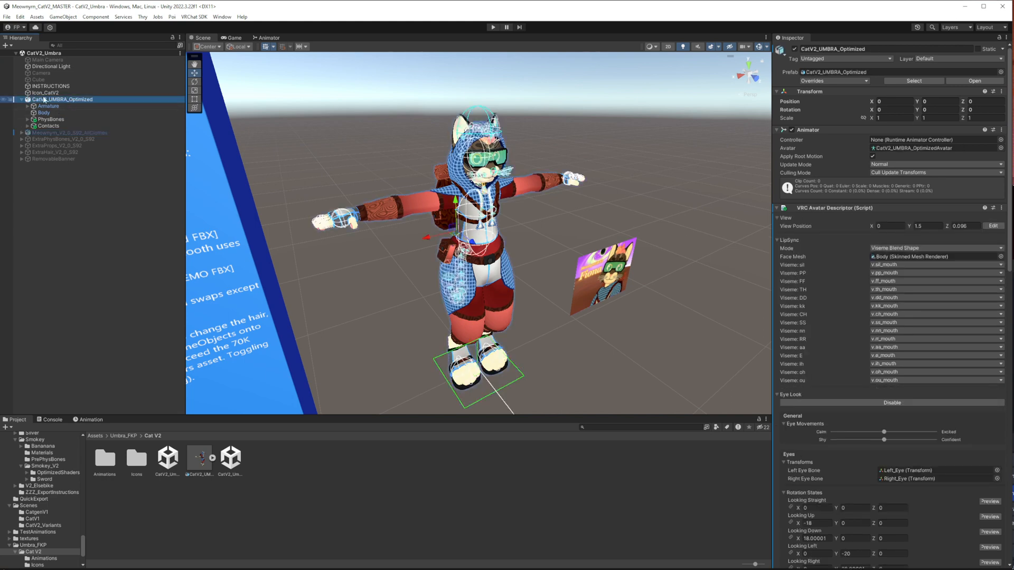
click(21, 100)
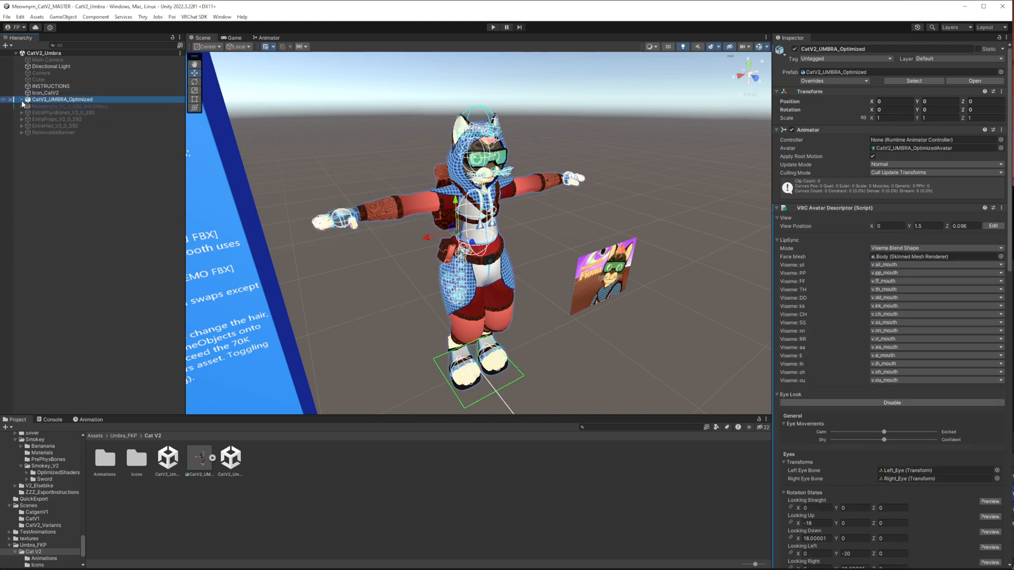
Select the Body mesh of CatV2_UMBRA_Optimized and review its blendshapes, including the UMBRA group, down to its material slots.
click(21, 100)
click(46, 113)
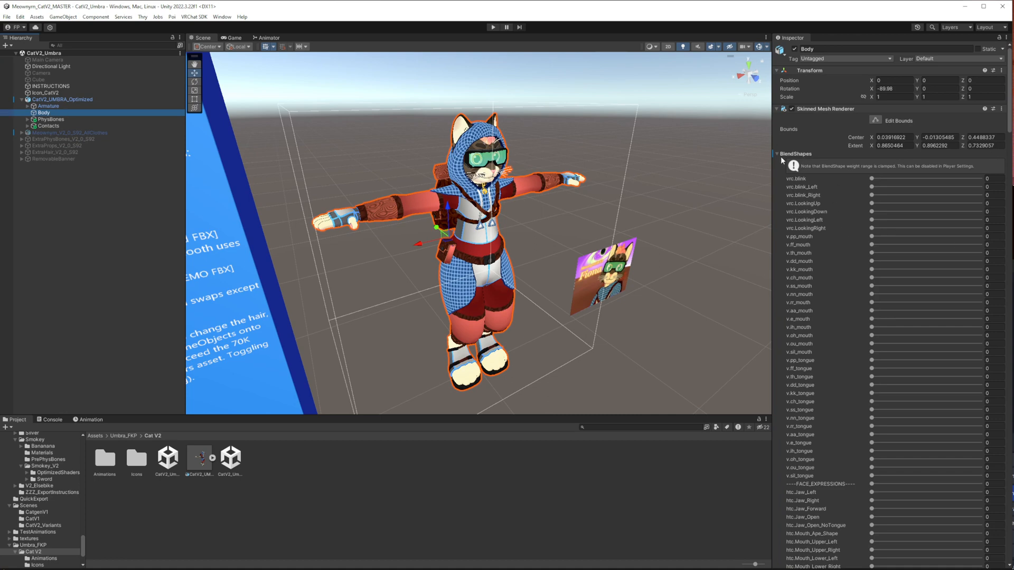
click(778, 154)
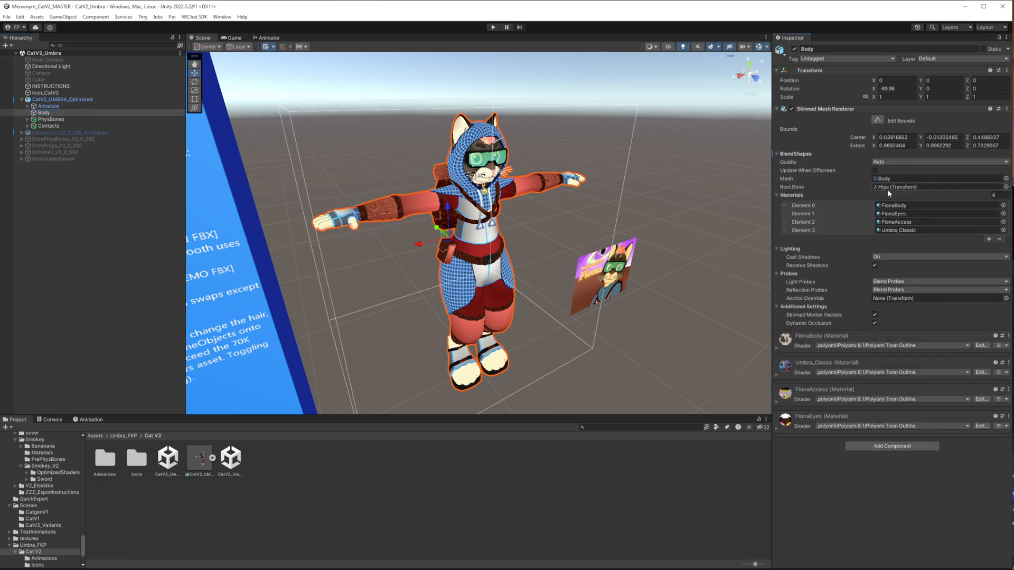
click(781, 155)
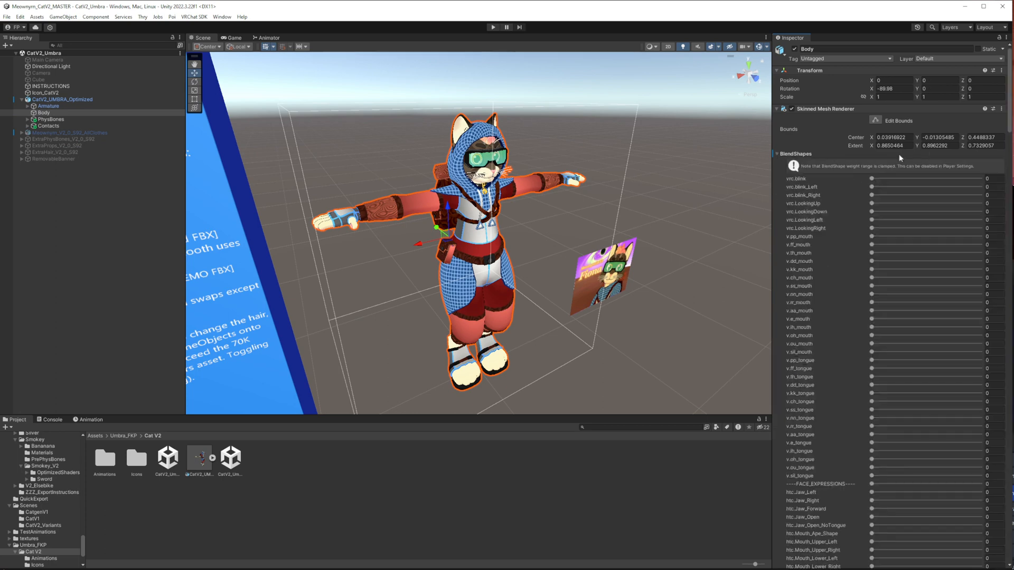
drag(1011, 104, 1011, 521)
scroll(830, 171, up, 5)
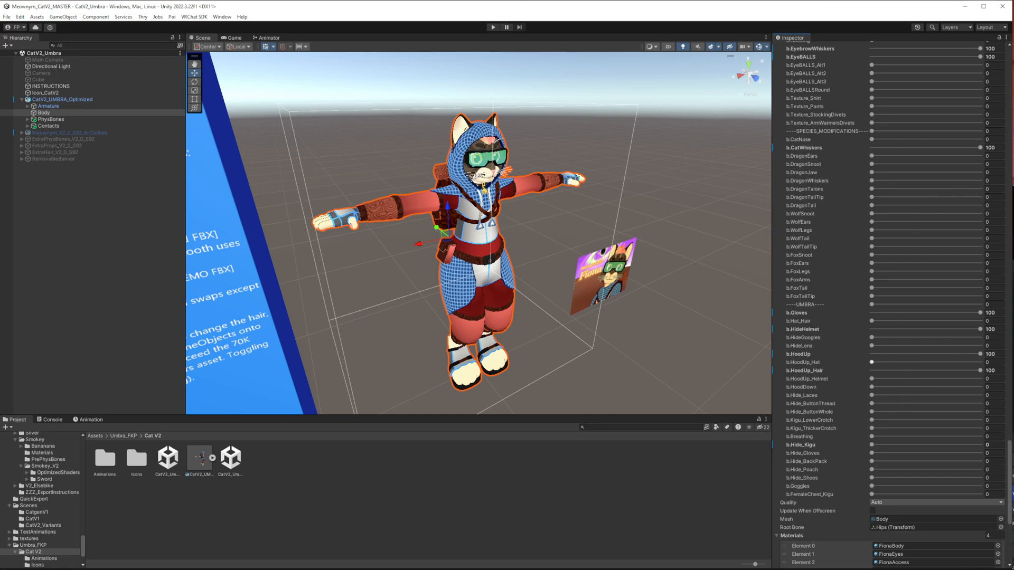
scroll(873, 433, down, 3)
scroll(885, 423, down, 2)
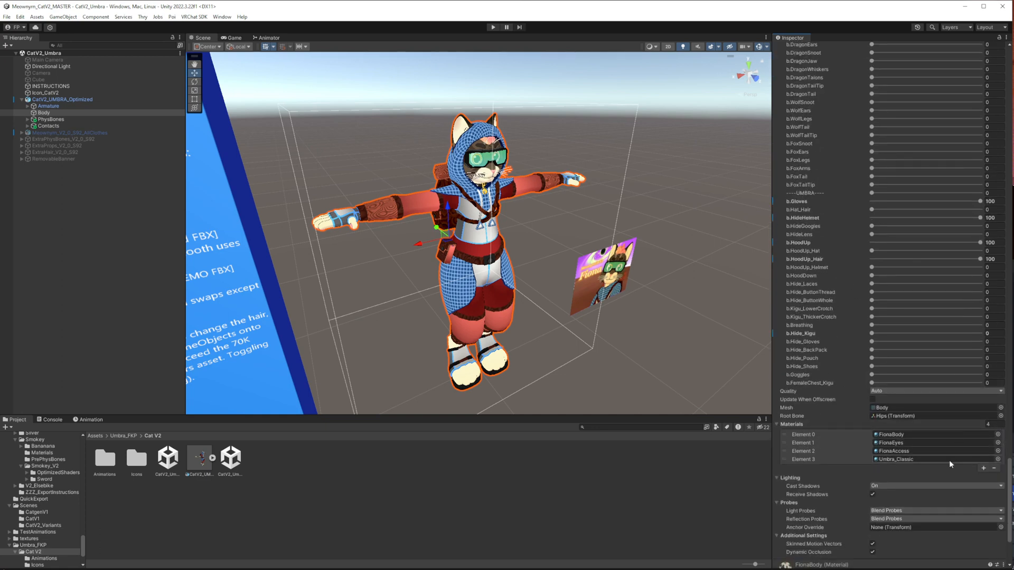
scroll(853, 451, down, 2)
scroll(853, 451, down, 3)
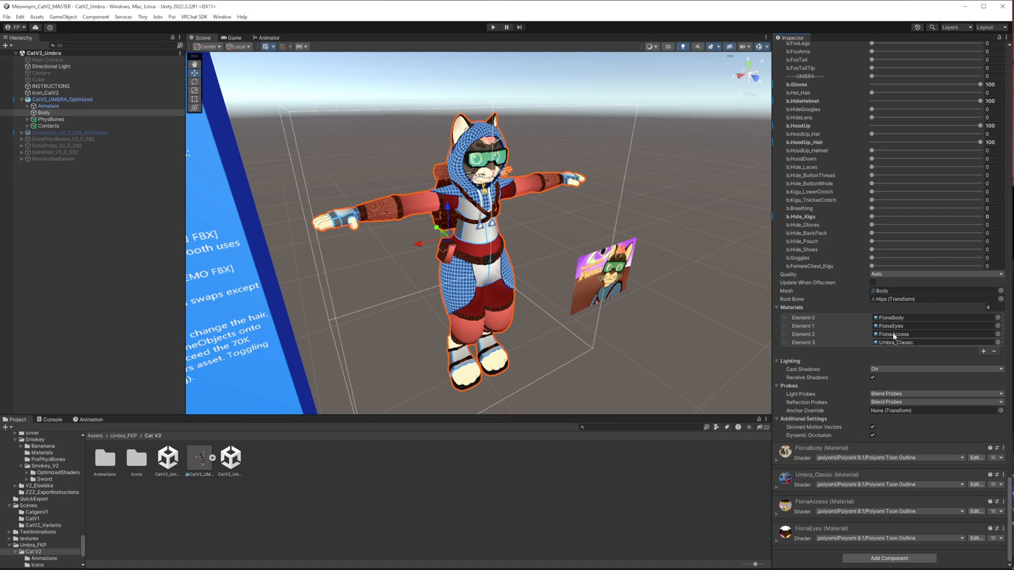
Search the materials for "bubbles" and assign BubblesBody_V2 to the Body mesh's Element 0 material slot.
click(998, 318)
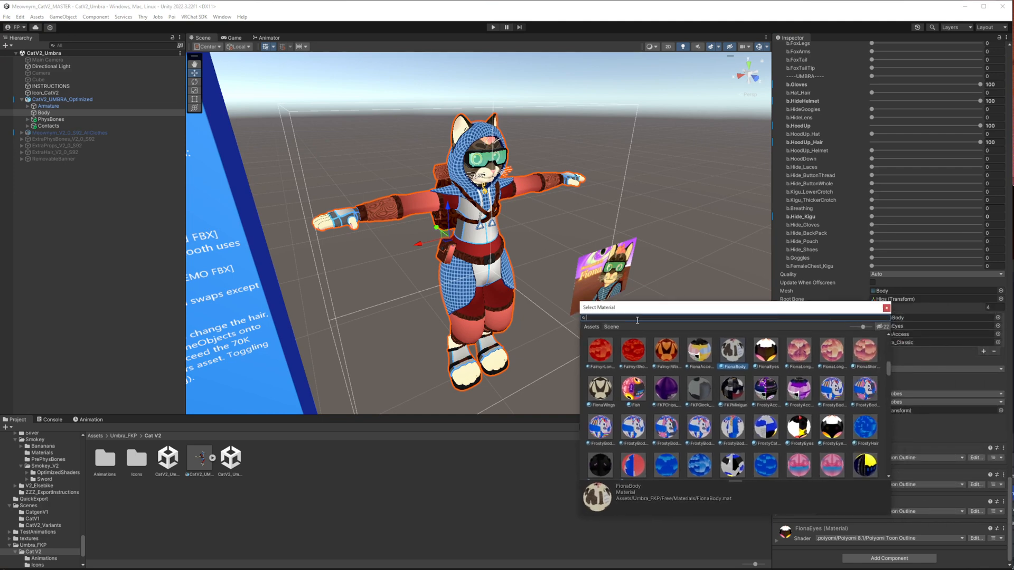
text(bubbles)
click(735, 348)
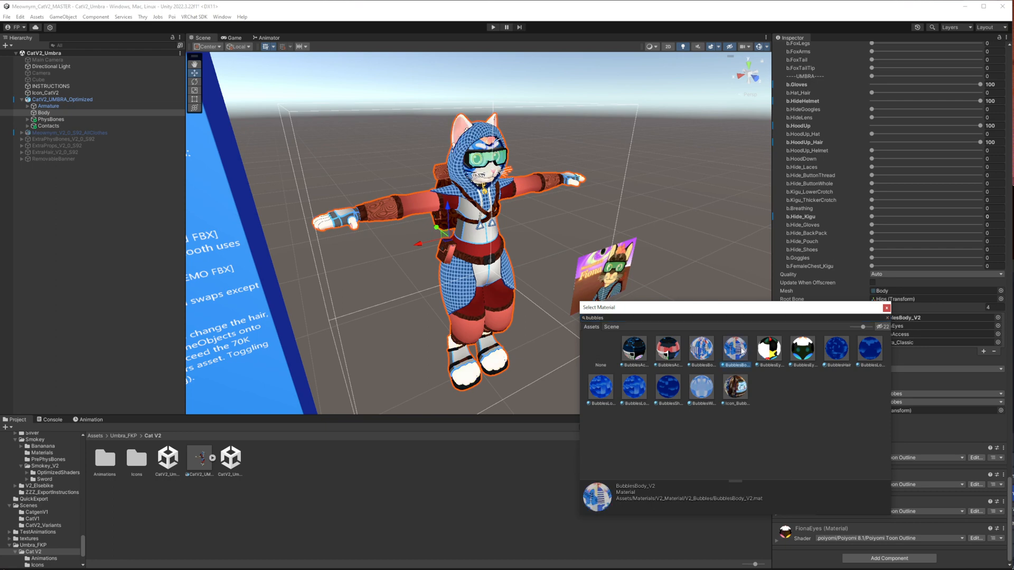
double_click(736, 349)
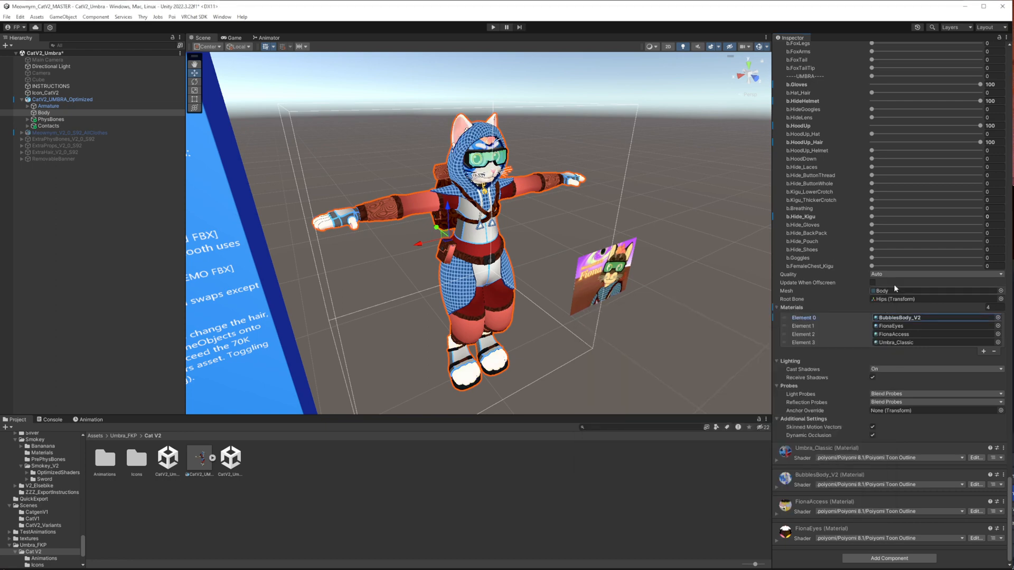
Search the materials for "umbra", preview the colour variants on the Body mesh's Element 3 slot, and assign Umbra_Brown.
click(998, 342)
drag(921, 338, 748, 318)
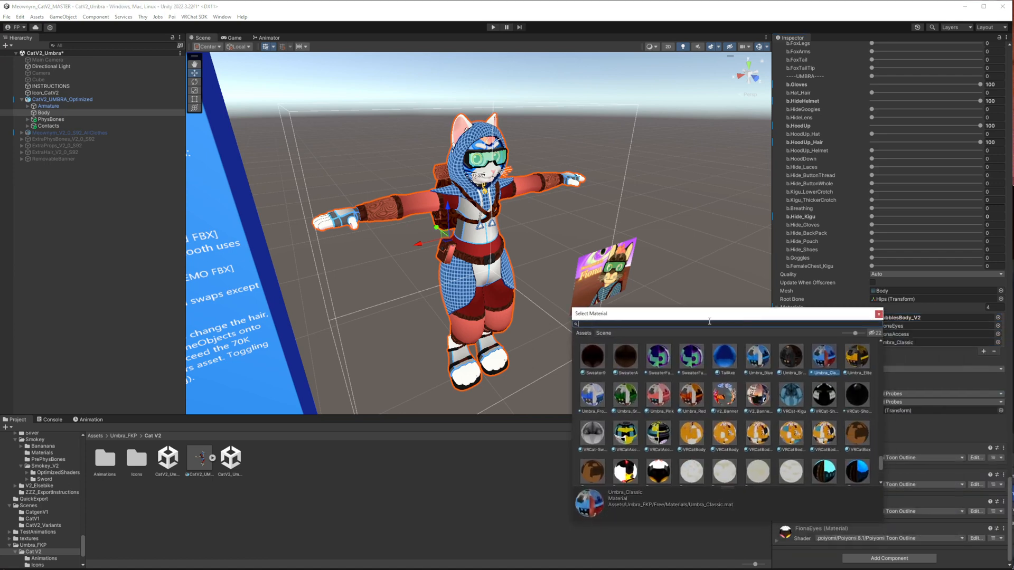
text(umbra)
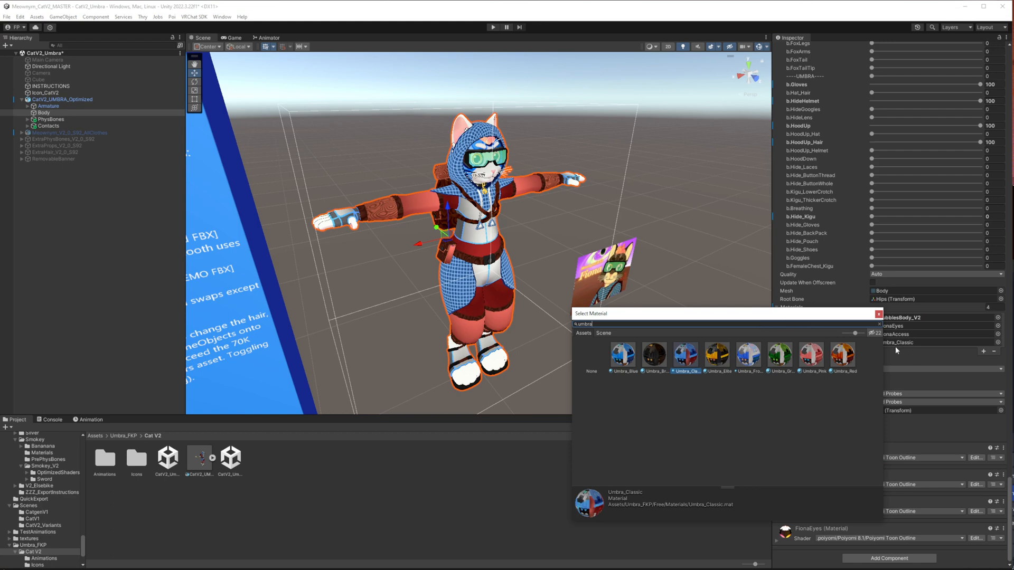
click(628, 356)
click(654, 358)
click(687, 359)
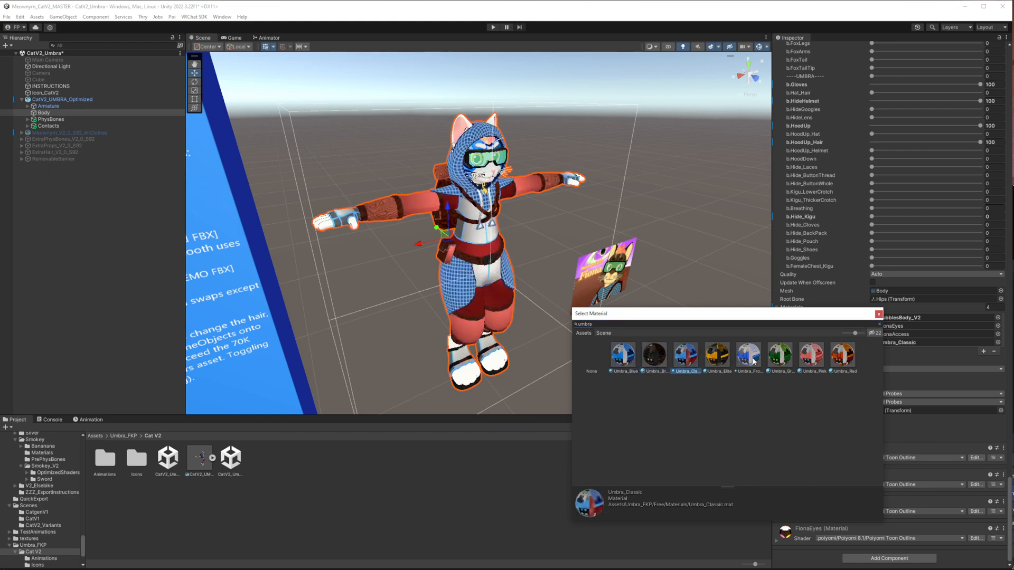
click(719, 358)
click(749, 357)
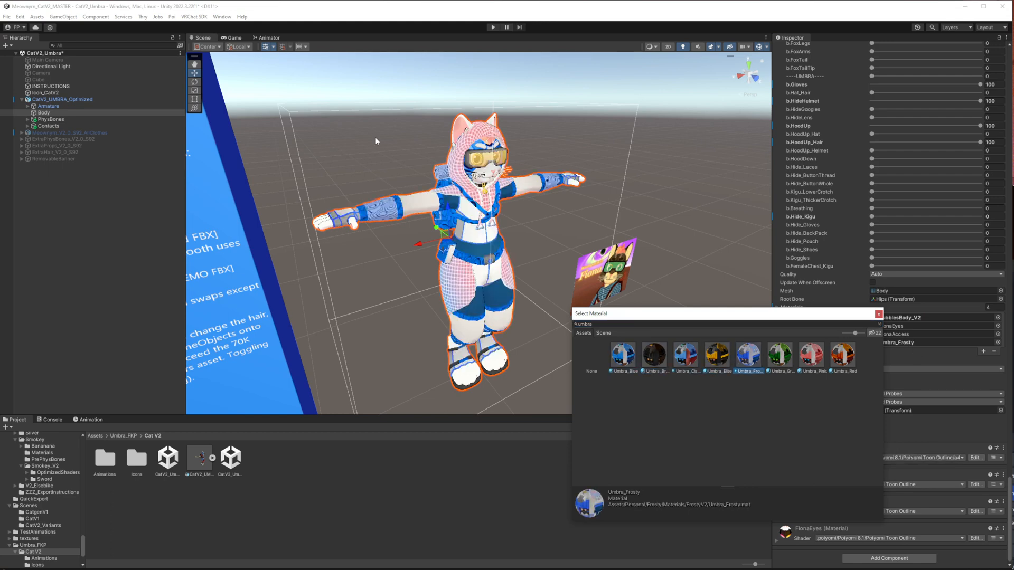
click(787, 359)
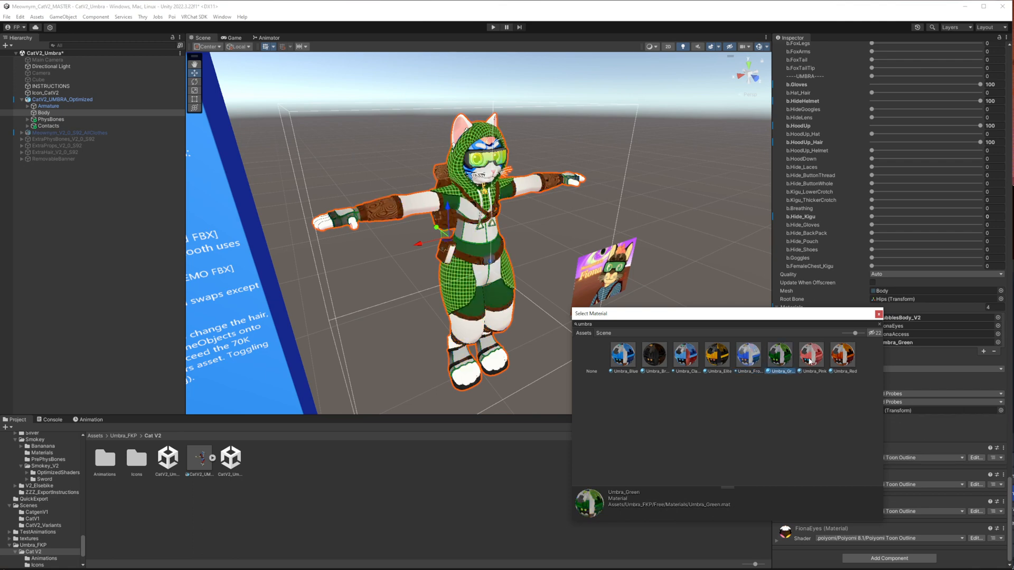
click(811, 356)
click(842, 357)
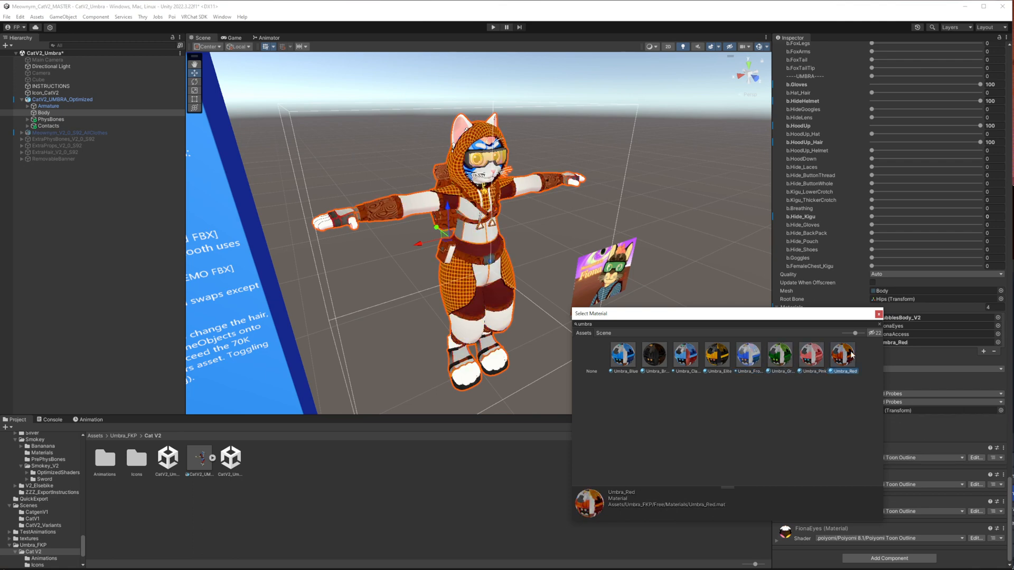
click(661, 359)
click(880, 315)
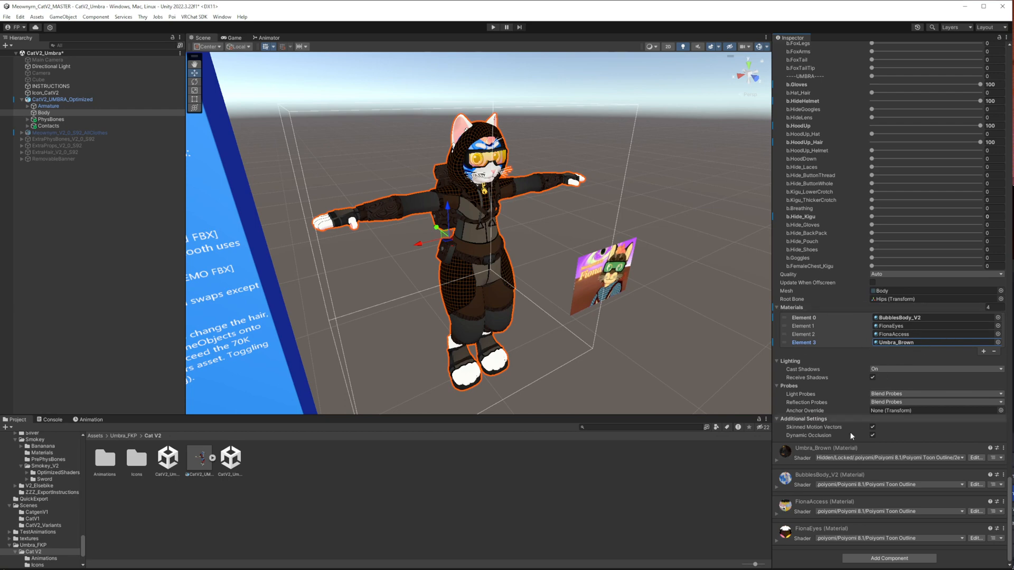
Expand the Umbra_Brown material and examine the shader variants offered for it under .poiyomi, Poiyomi 8.1, leaving its shader as assigned.
click(778, 461)
scroll(816, 454, down, 3)
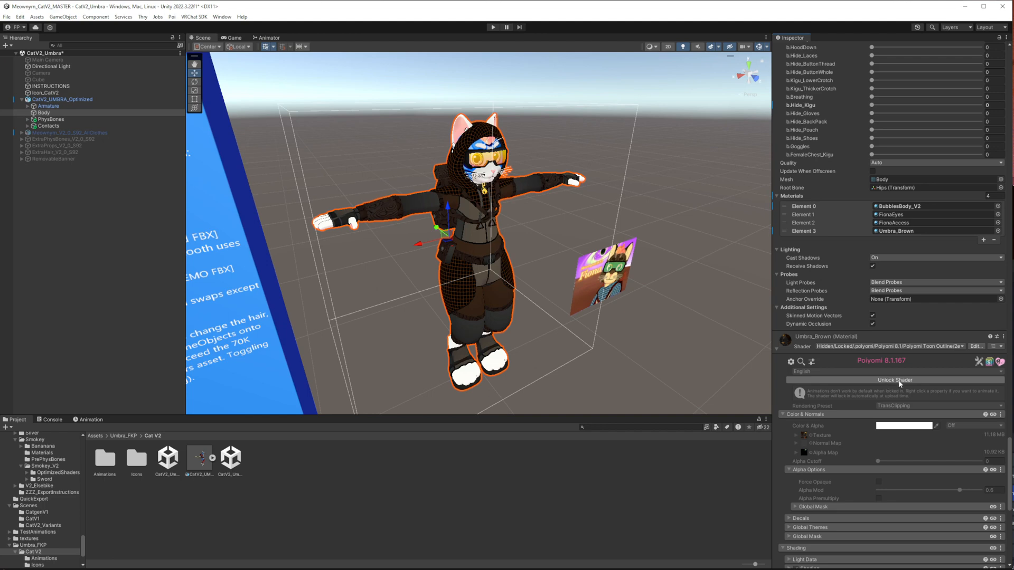
click(903, 347)
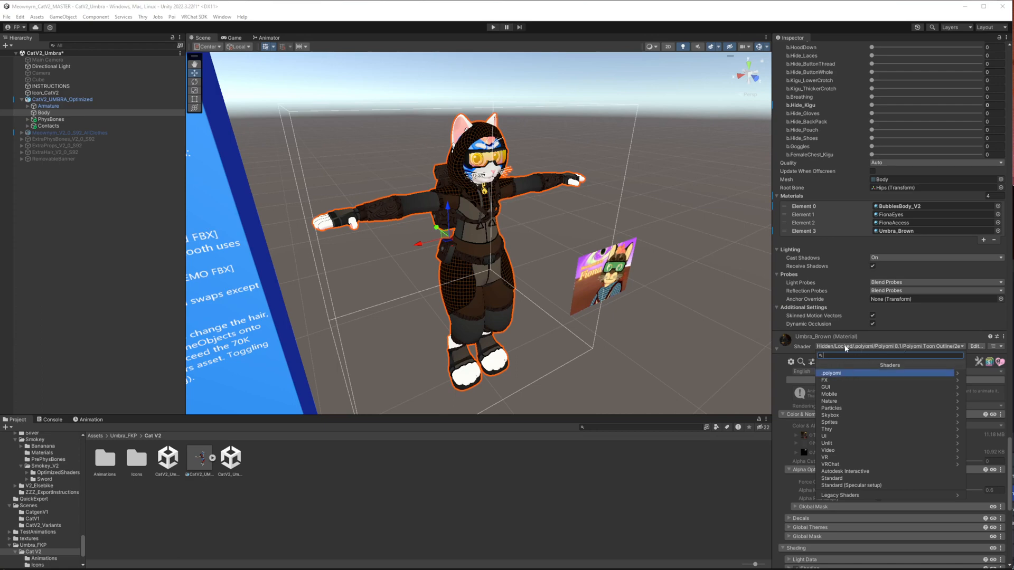
click(831, 373)
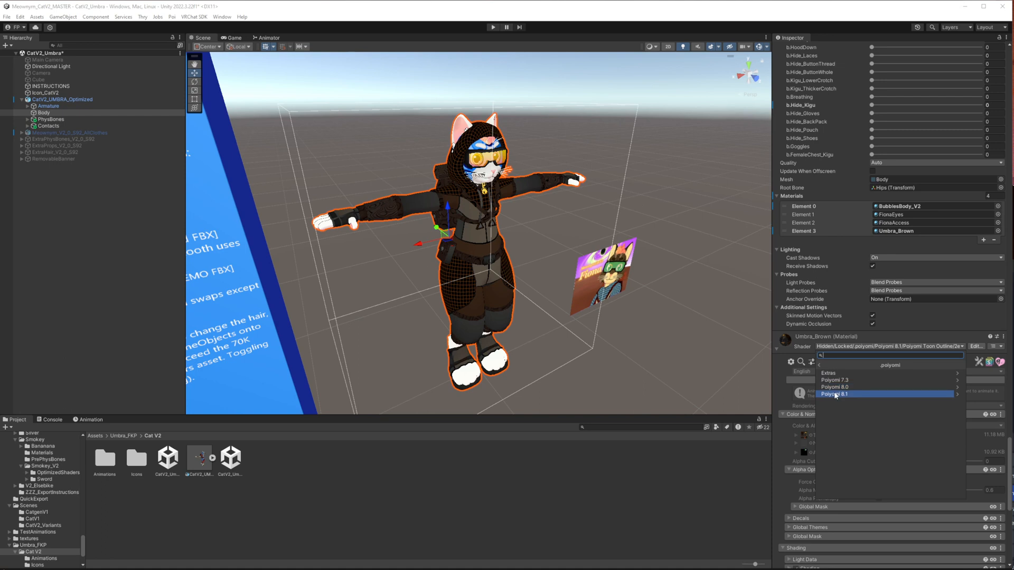
click(834, 395)
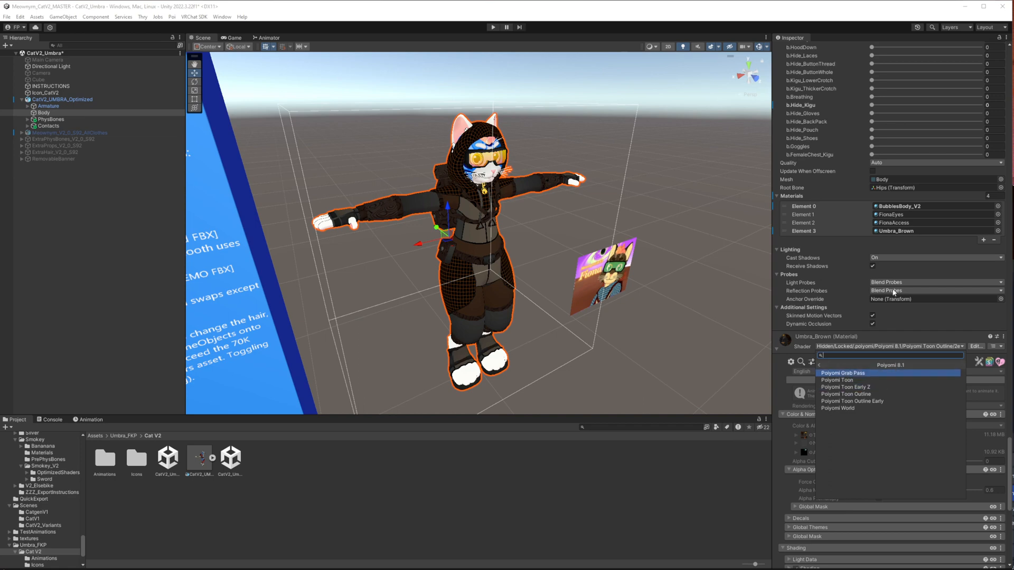
click(903, 325)
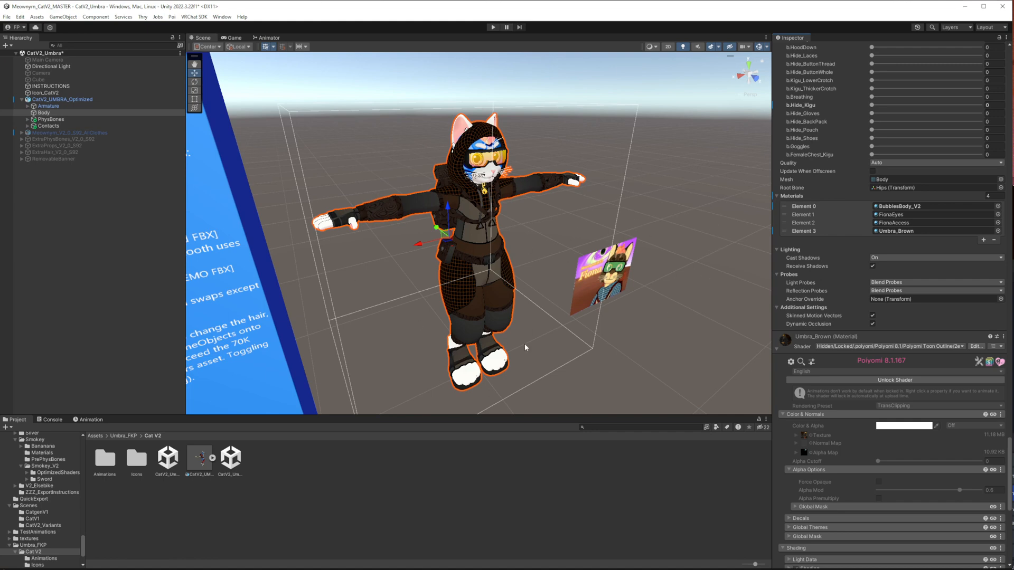
click(914, 348)
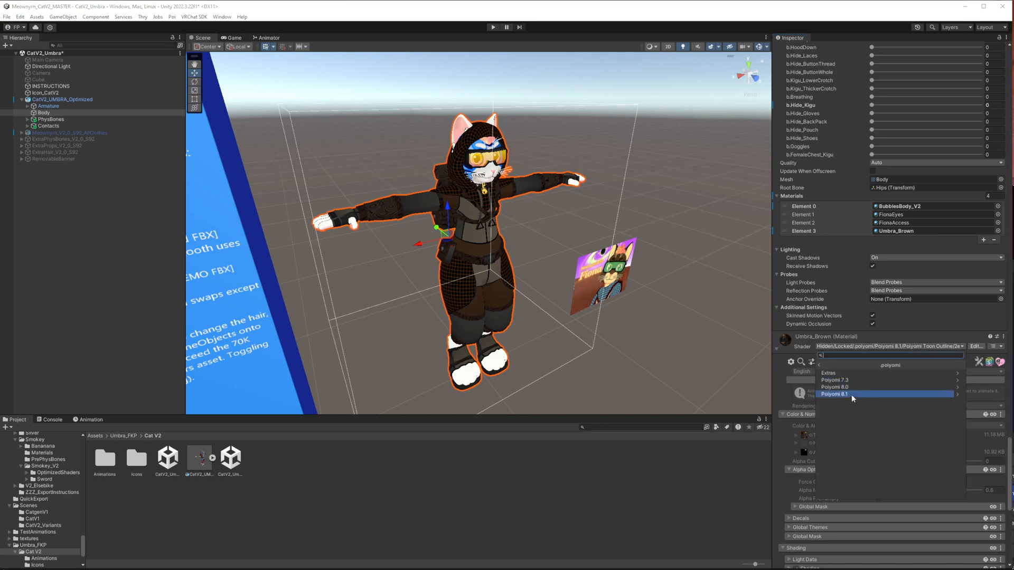
click(856, 397)
click(907, 318)
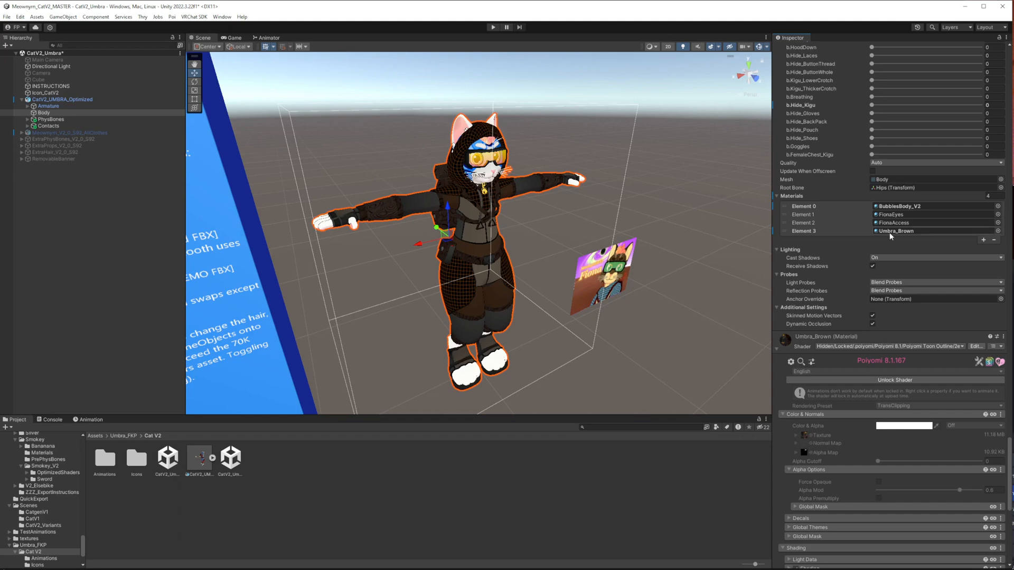
Collapse the Body mesh's Materials and BlendShapes lists.
click(778, 196)
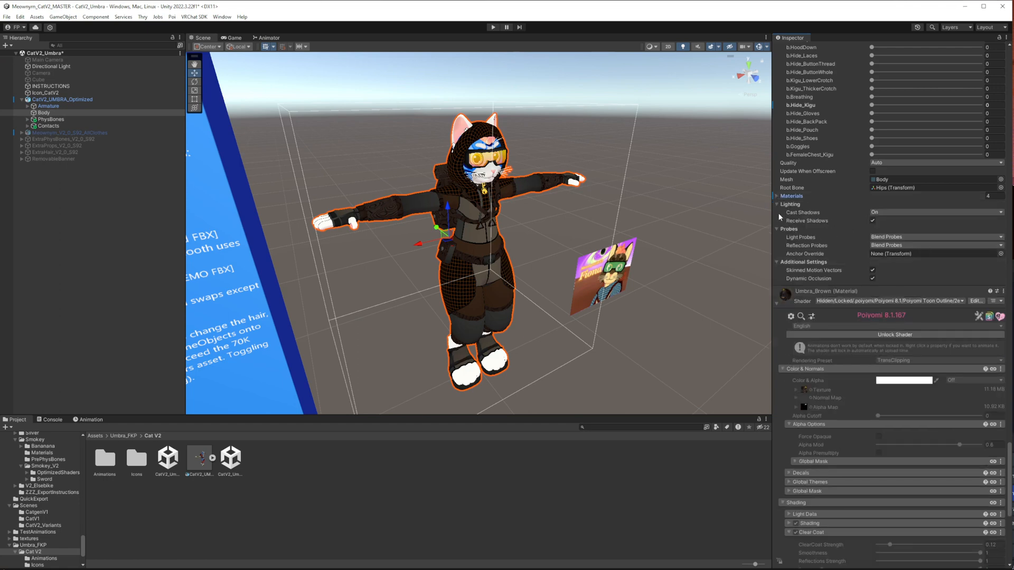
scroll(881, 326, up, 20)
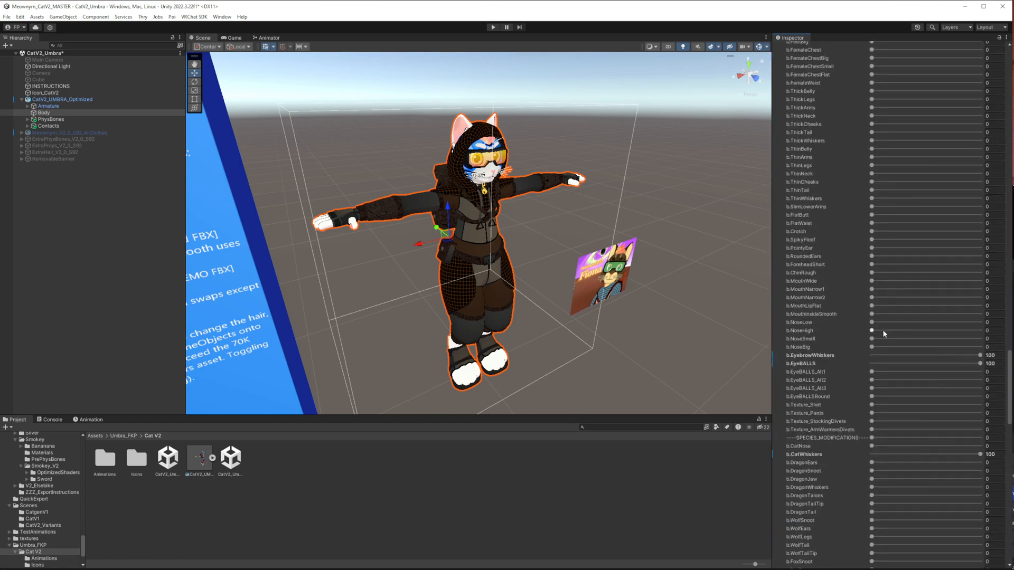
scroll(883, 331, up, 20)
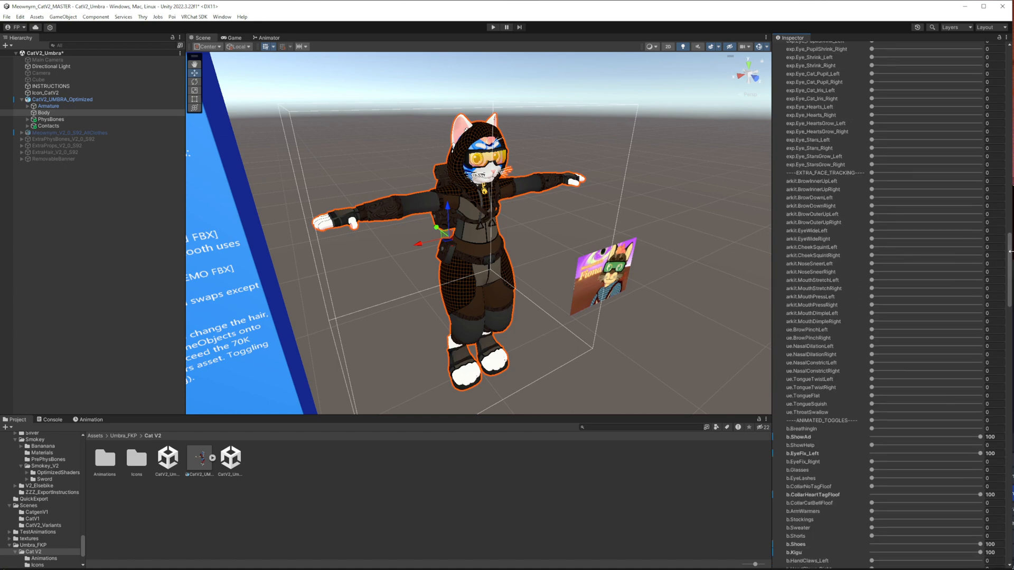
drag(1010, 249, 1010, 58)
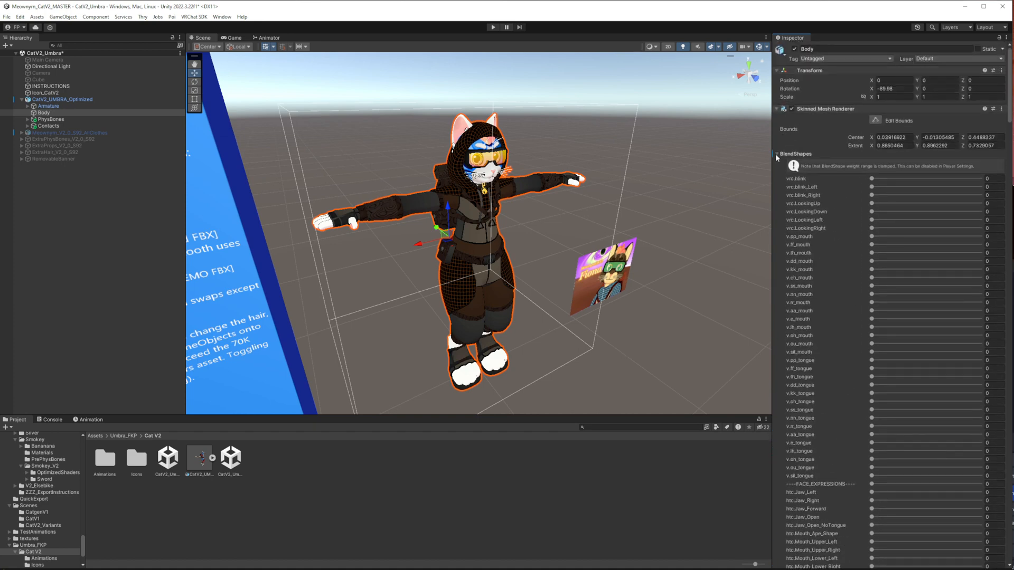
click(776, 154)
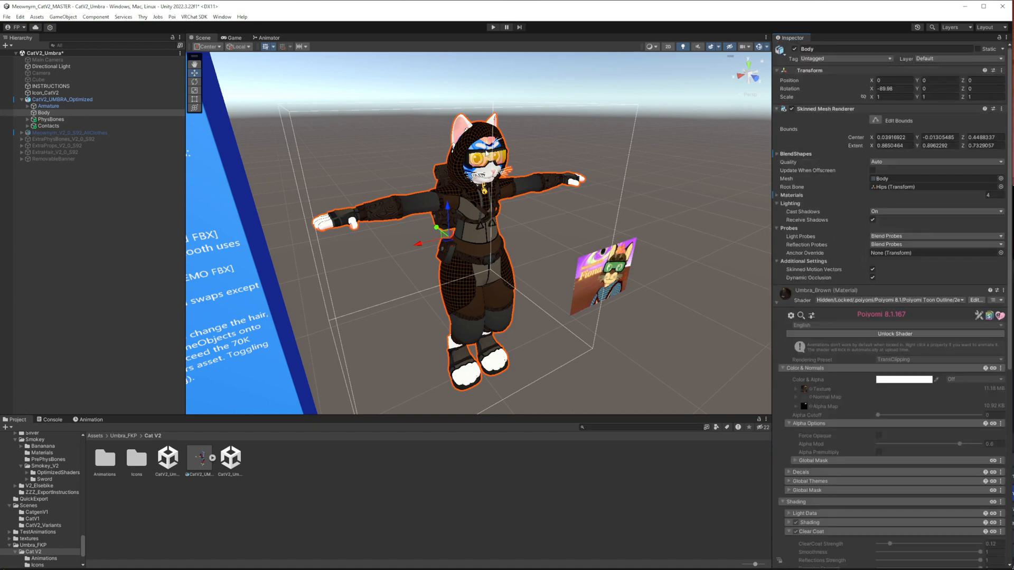
Swap the avatar's hair by placing LongHairV2 under the armature's Head bone and moving ShortHair into the extra hair group.
click(21, 140)
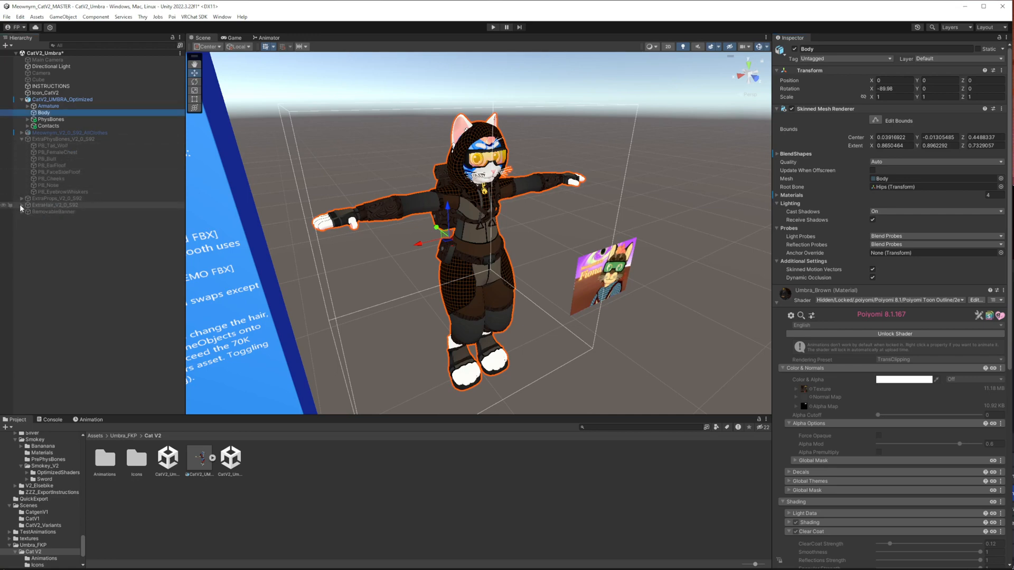
click(21, 205)
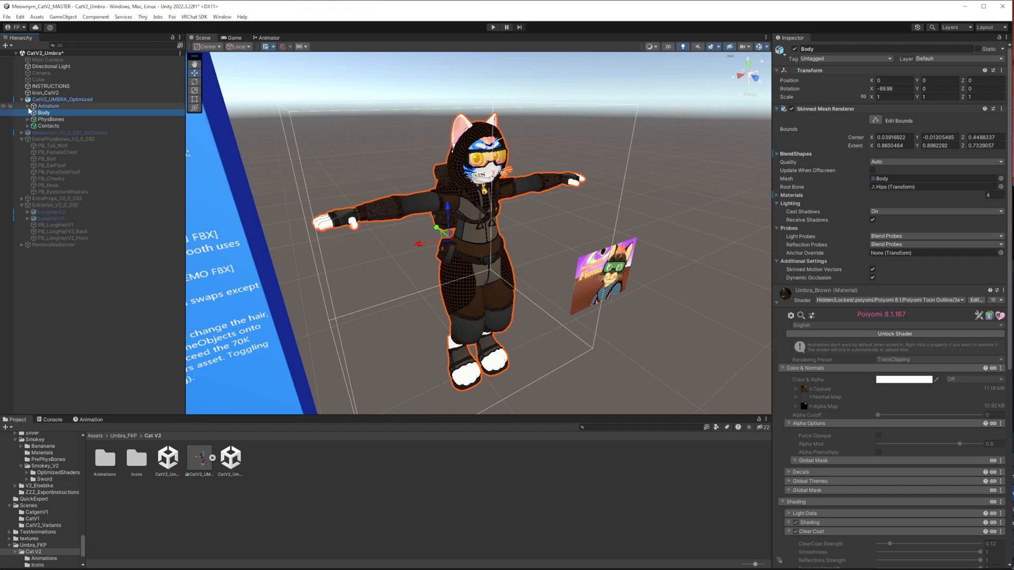
click(27, 107)
click(34, 113)
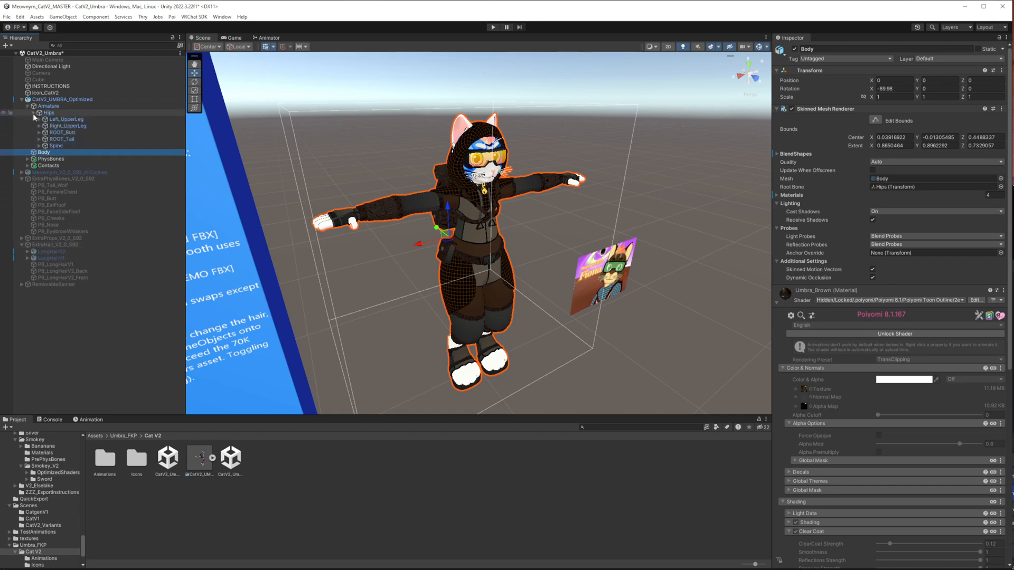
click(44, 147)
click(45, 153)
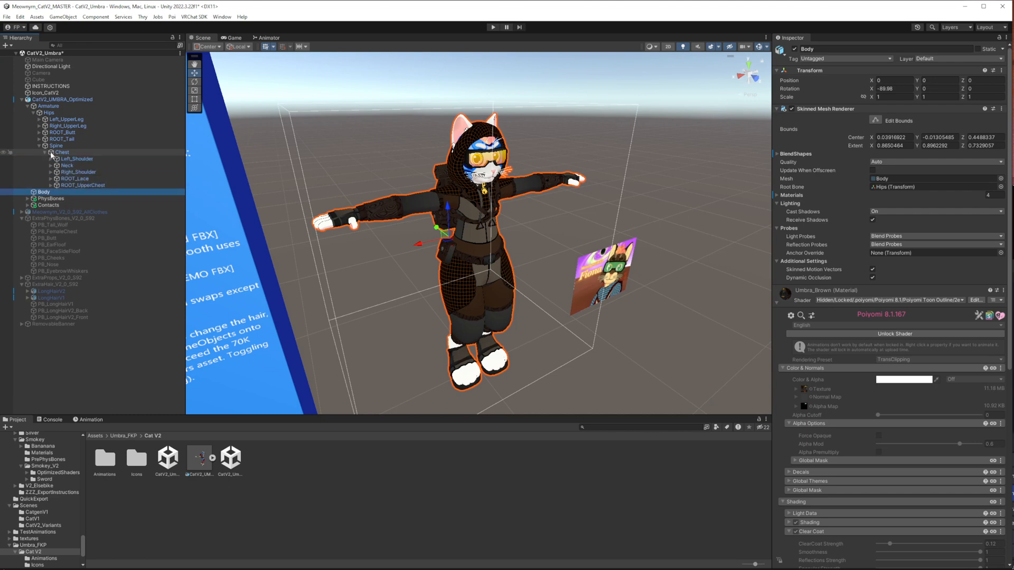
click(50, 166)
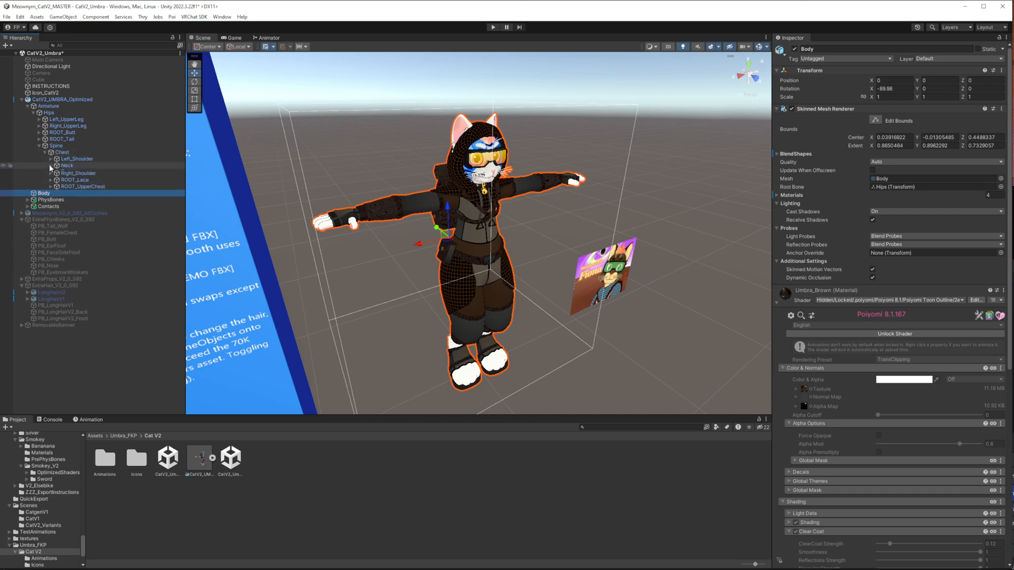
click(56, 179)
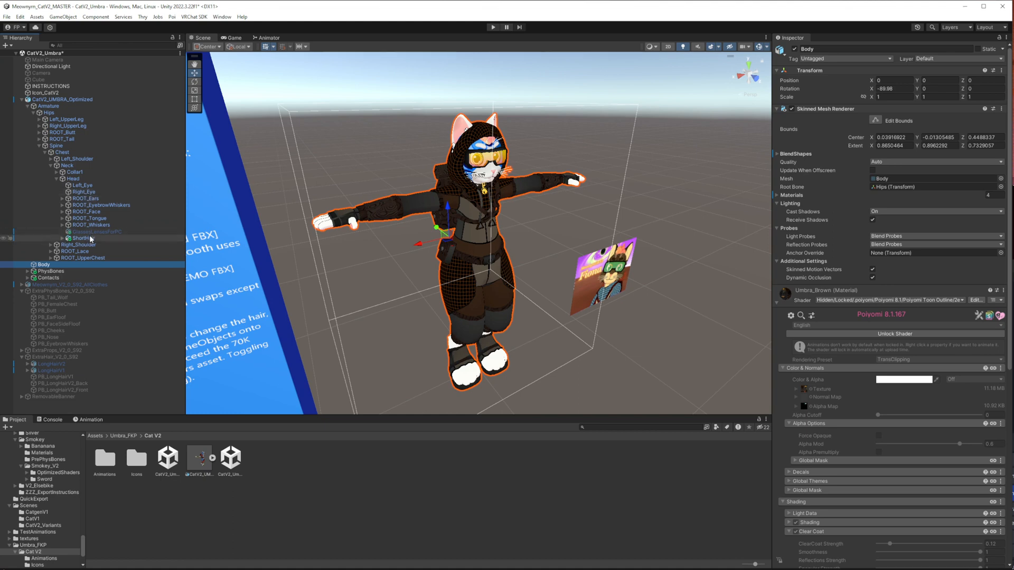
mouse_move(90, 235)
mouse_down()
mouse_move(74, 362)
mouse_move(60, 365)
mouse_move(93, 236)
mouse_up()
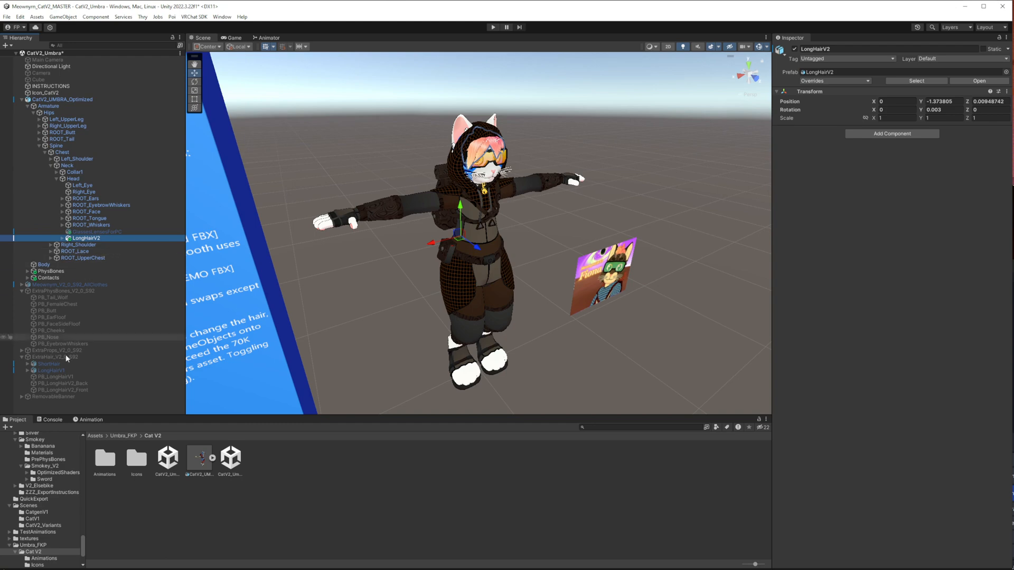
Move PB_ShortHair from PhysBones into the extra hair group and bring PB_LongHairV2_Back into the avatar's PhysBones.
click(28, 271)
scroll(147, 299, down, 3)
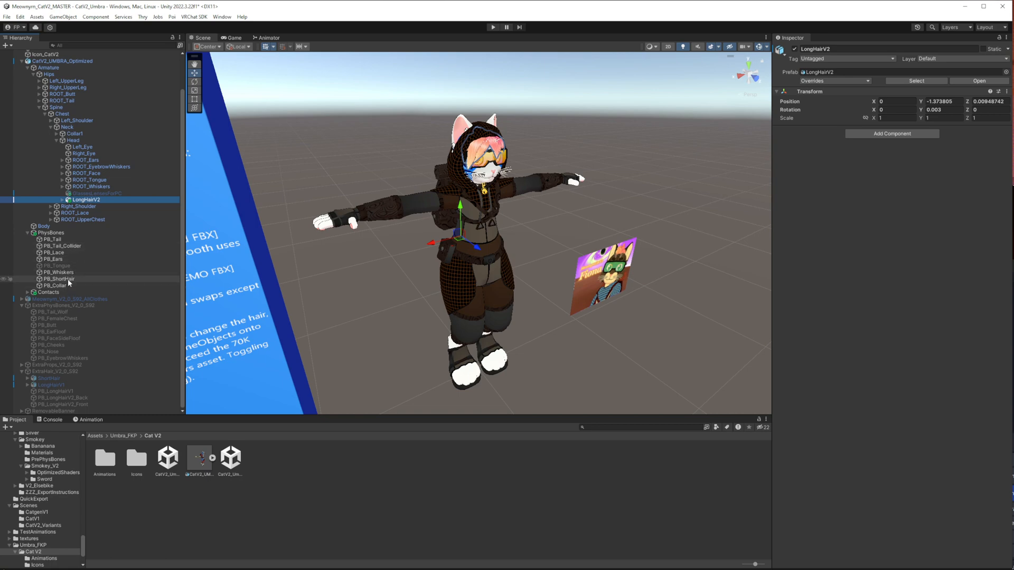
drag(68, 279, 89, 380)
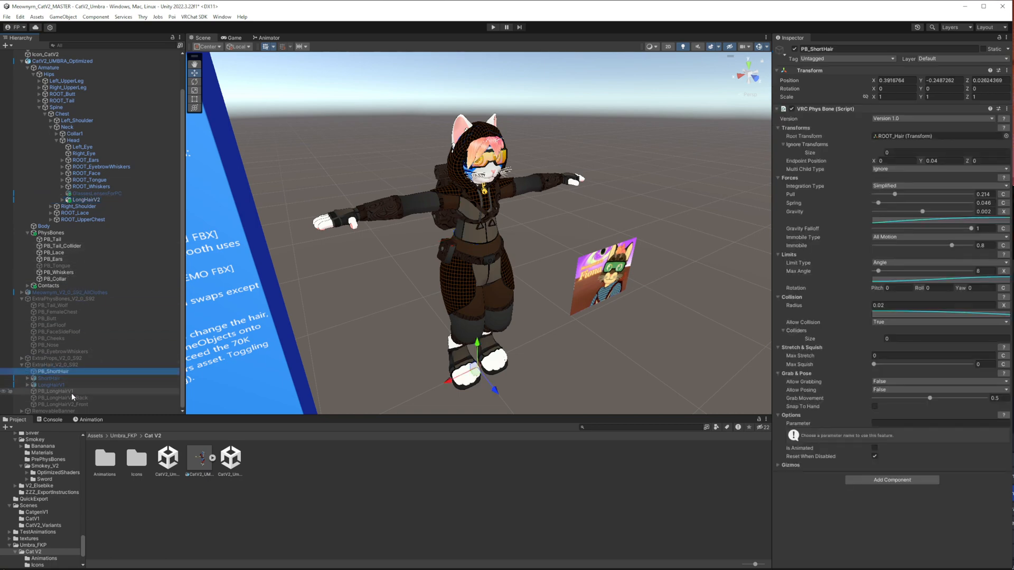
drag(68, 398, 83, 284)
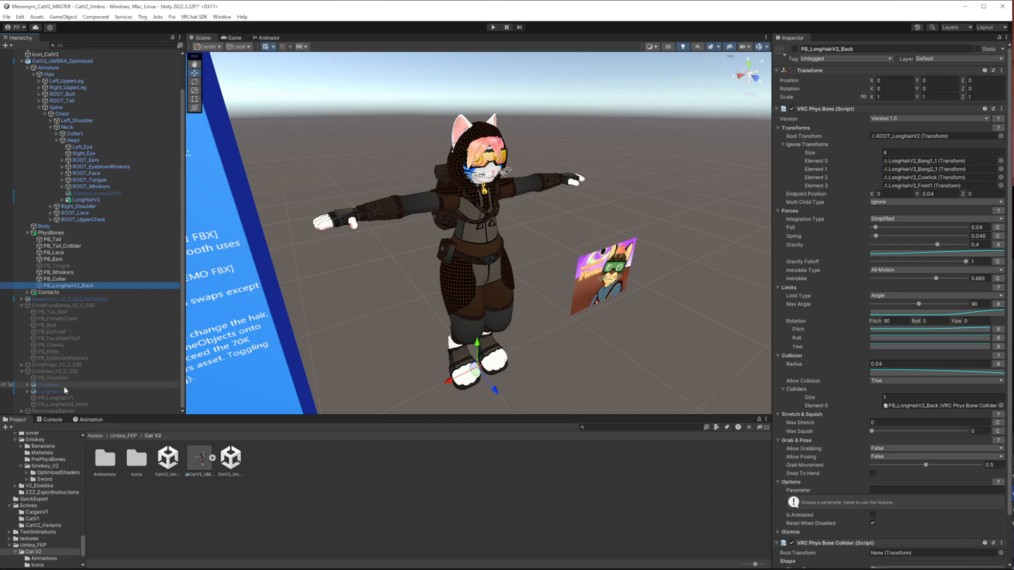
Swap the tail physics by moving PB_Tail_Wolf into the avatar's PhysBones and PB_Tail into the ExtraPhysBones_V2_0_S92 group.
click(48, 312)
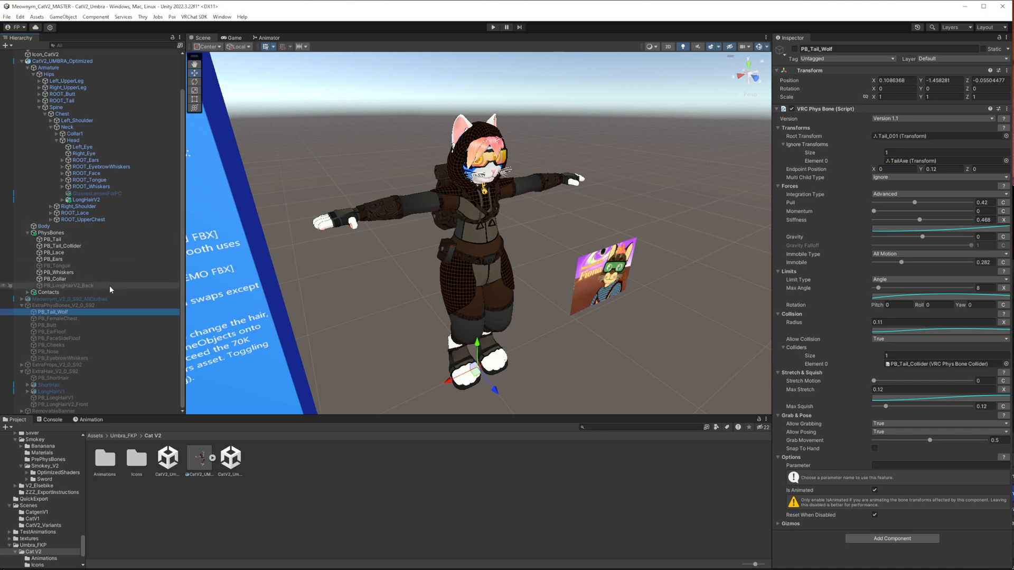
mouse_move(539, 247)
alt+mouse_down()
mouse_move(438, 243)
mouse_move(532, 242)
alt+mouse_up()
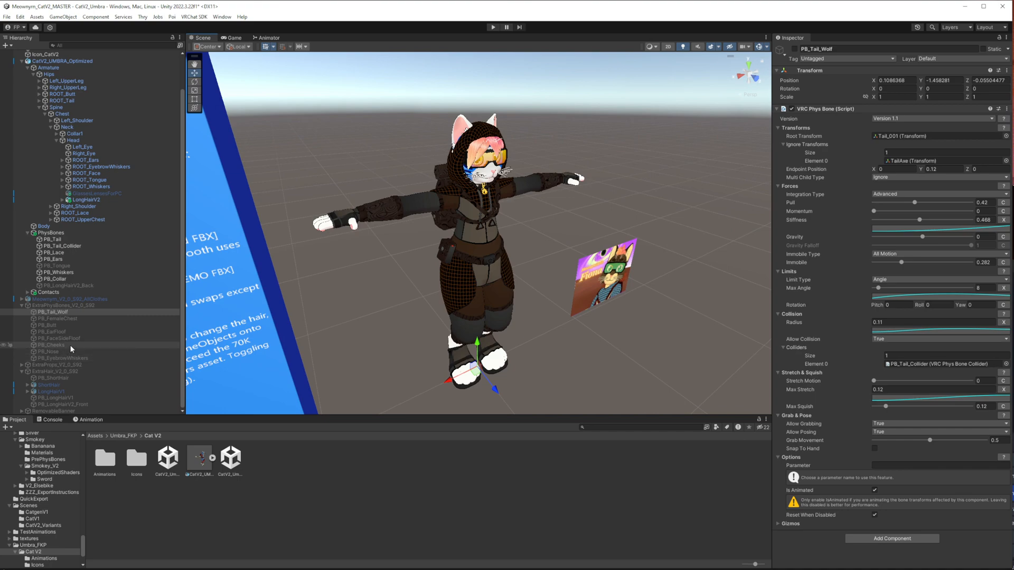
alt+drag(534, 206, 174, 254)
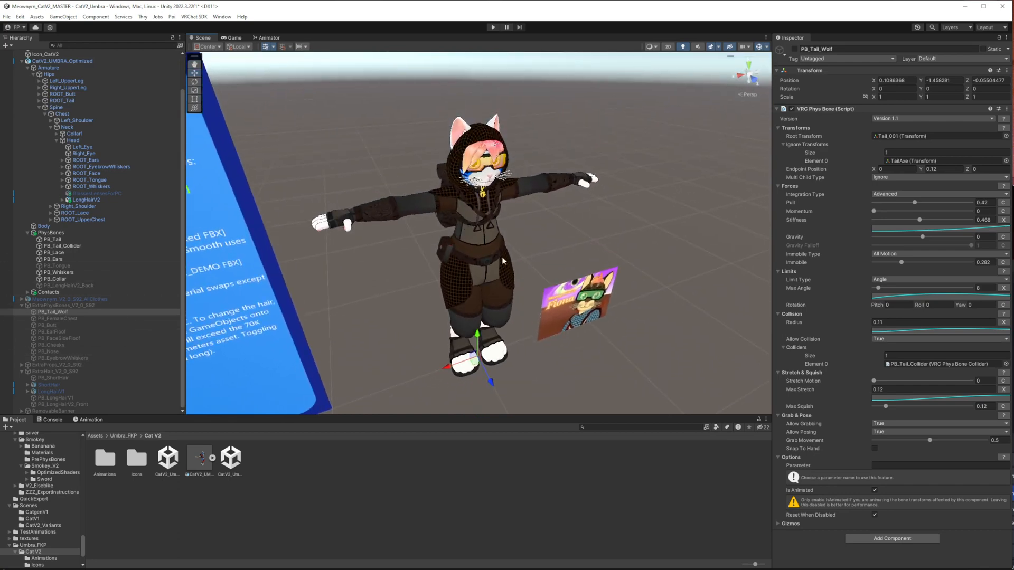
alt+drag(533, 257, 455, 204)
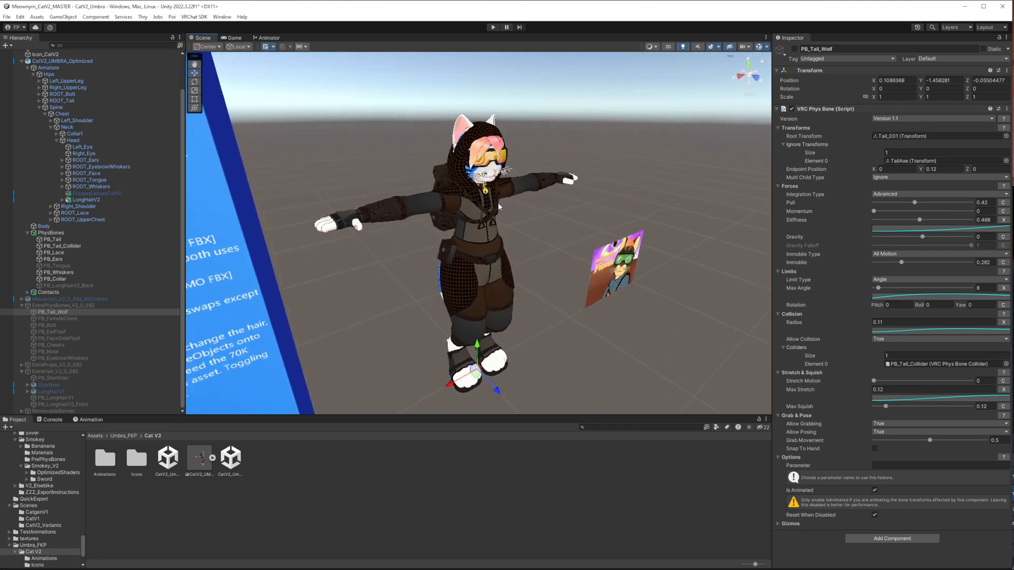
alt+drag(499, 207, 460, 210)
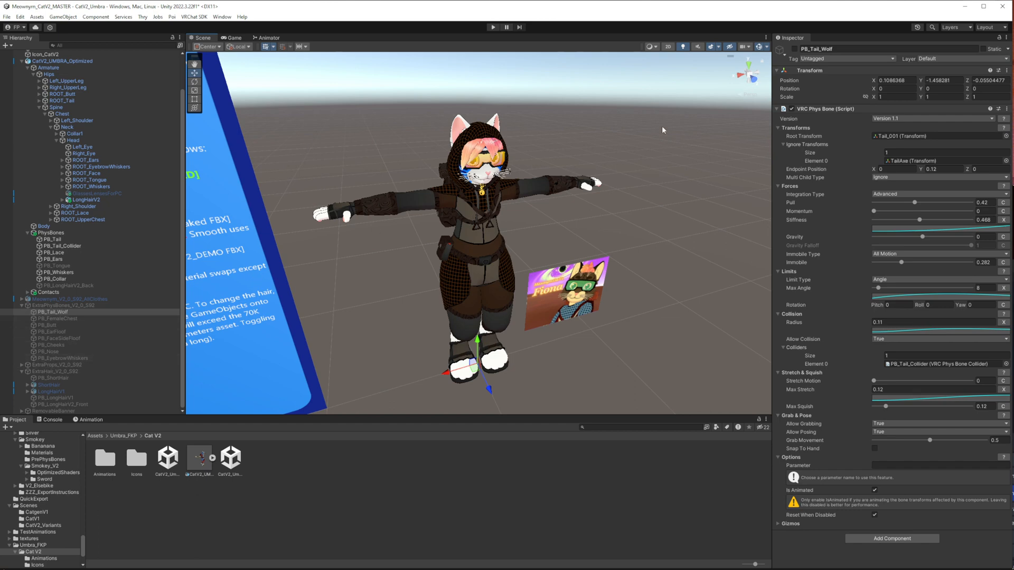
alt+drag(523, 197, 544, 199)
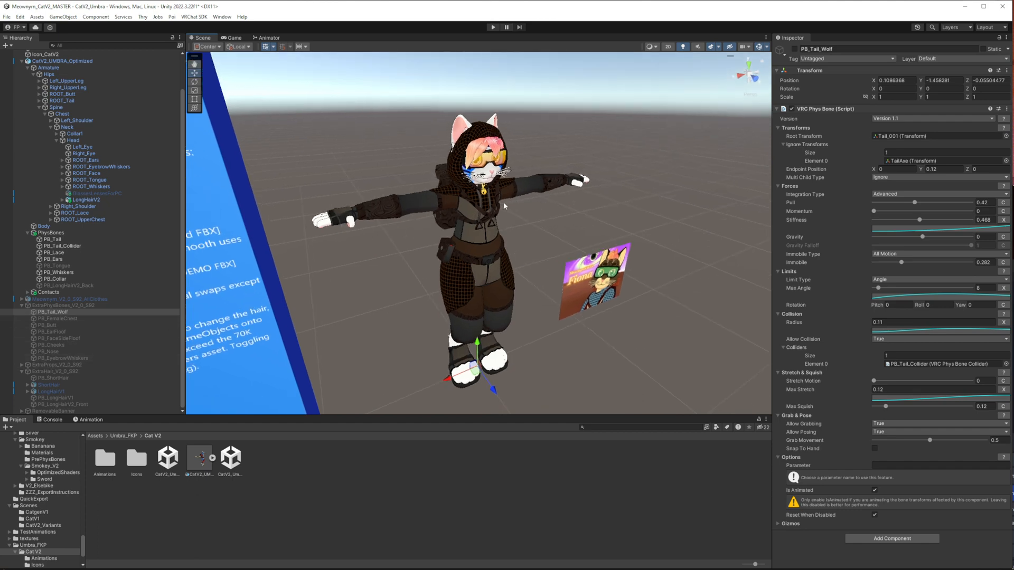
middle_drag(502, 202, 520, 209)
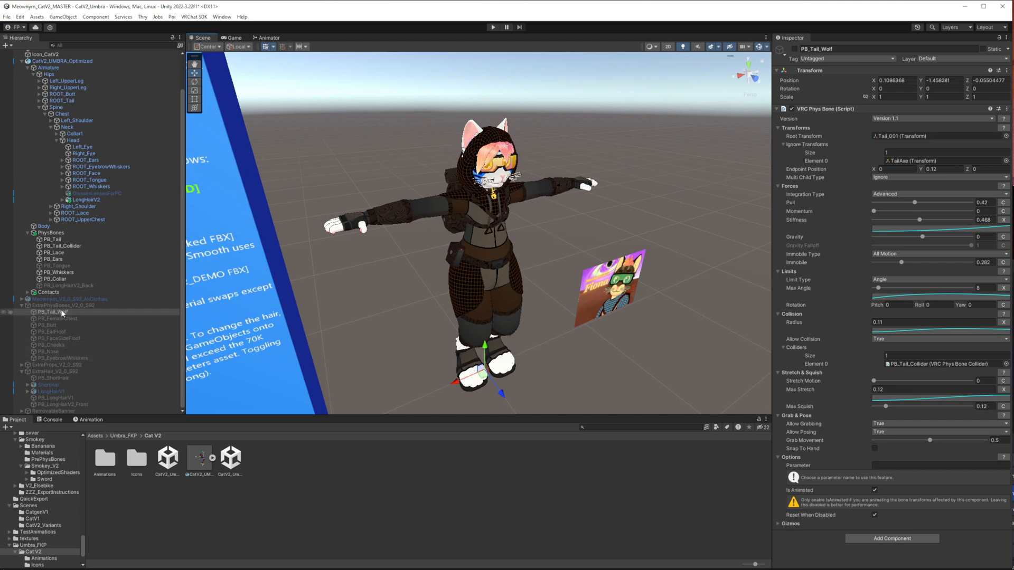
drag(58, 312, 65, 246)
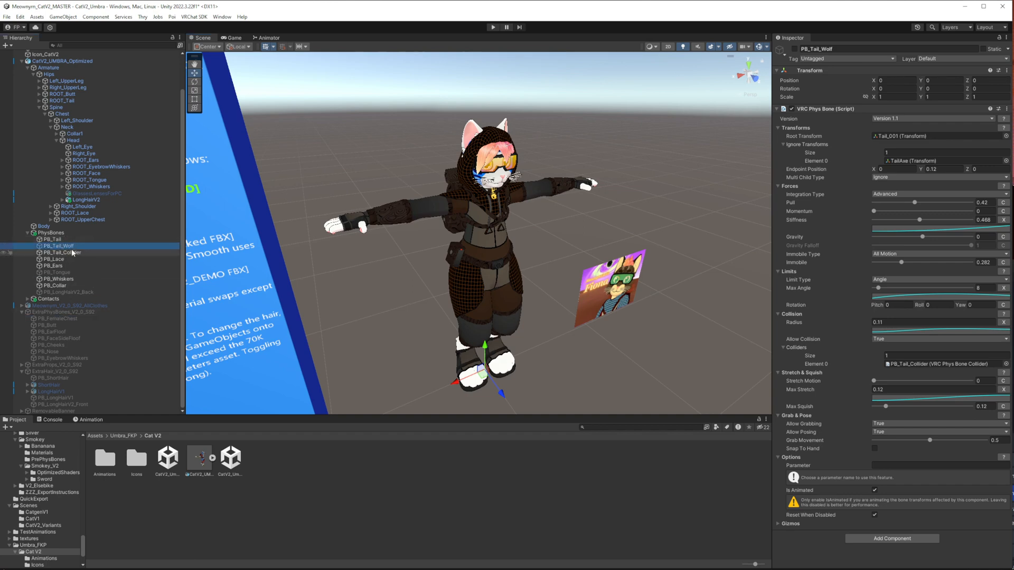
drag(52, 242, 62, 315)
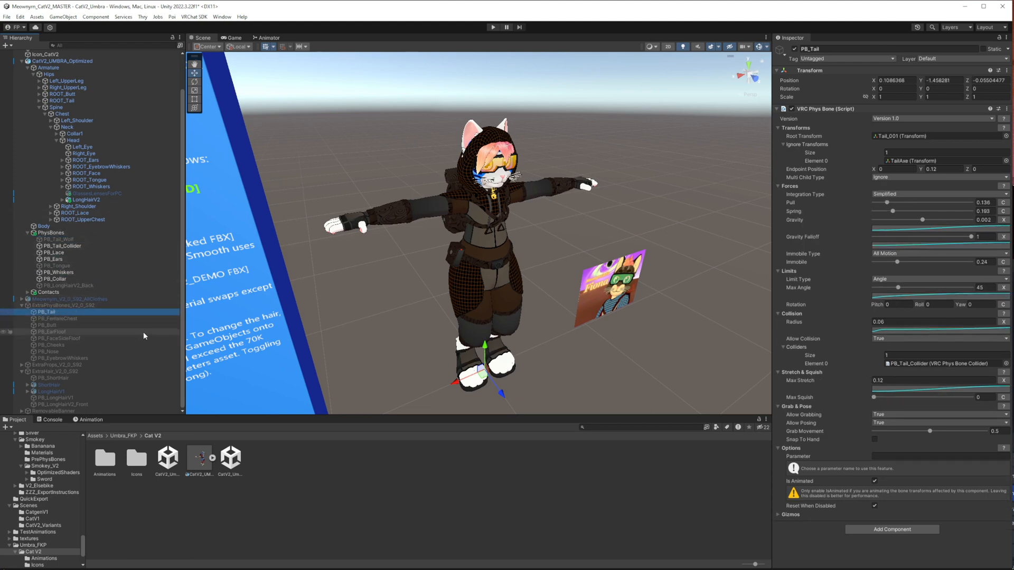
Discard all unsaved changes to the CatV2_Umbra scene and confirm.
scroll(143, 124, up, 3)
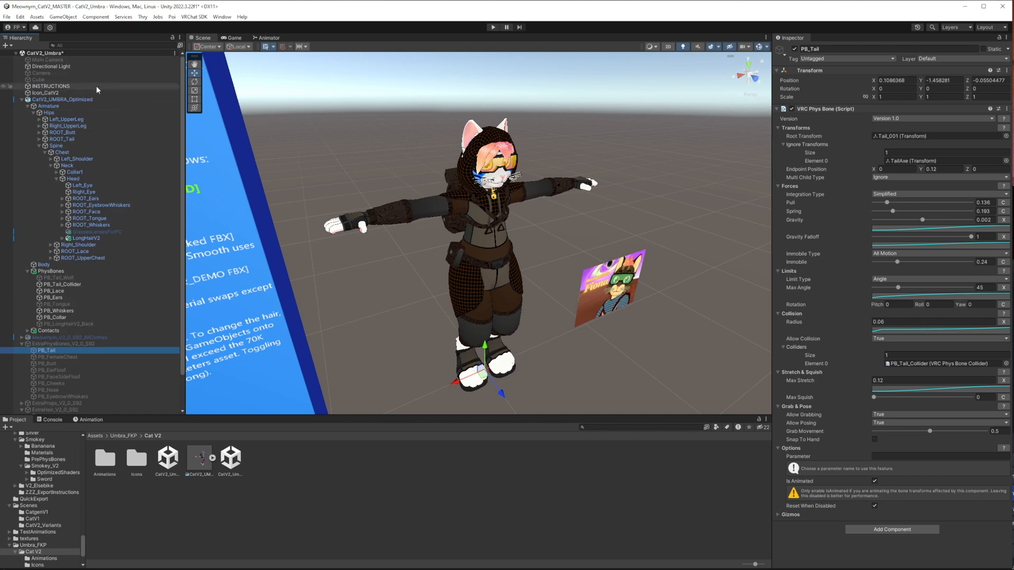
right_click(69, 53)
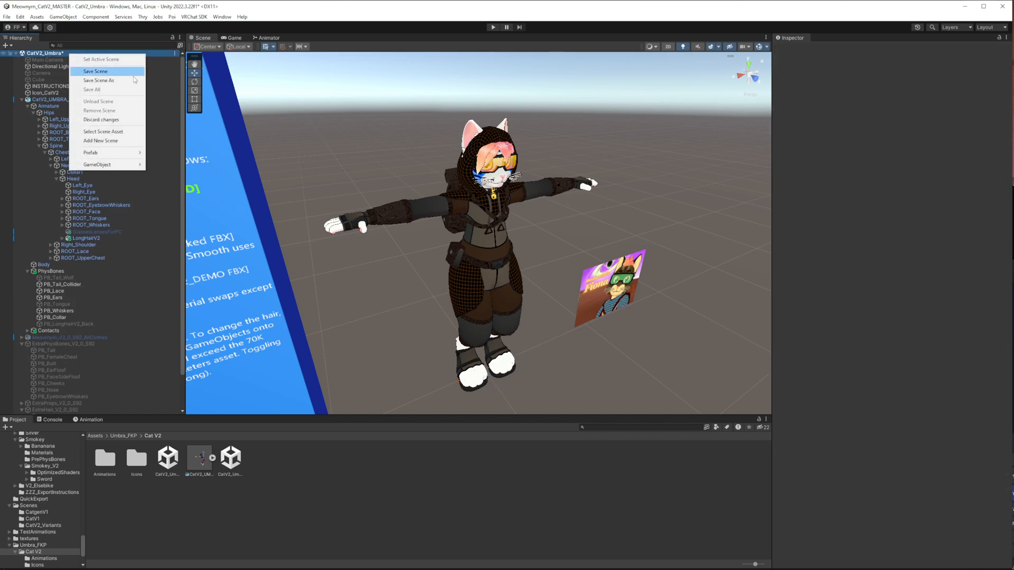
click(111, 119)
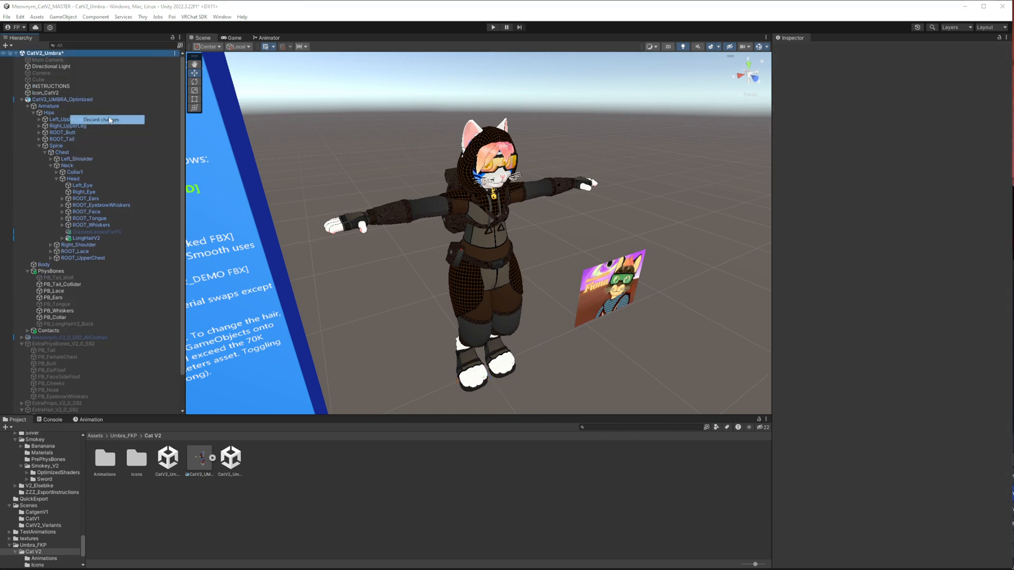
click(529, 314)
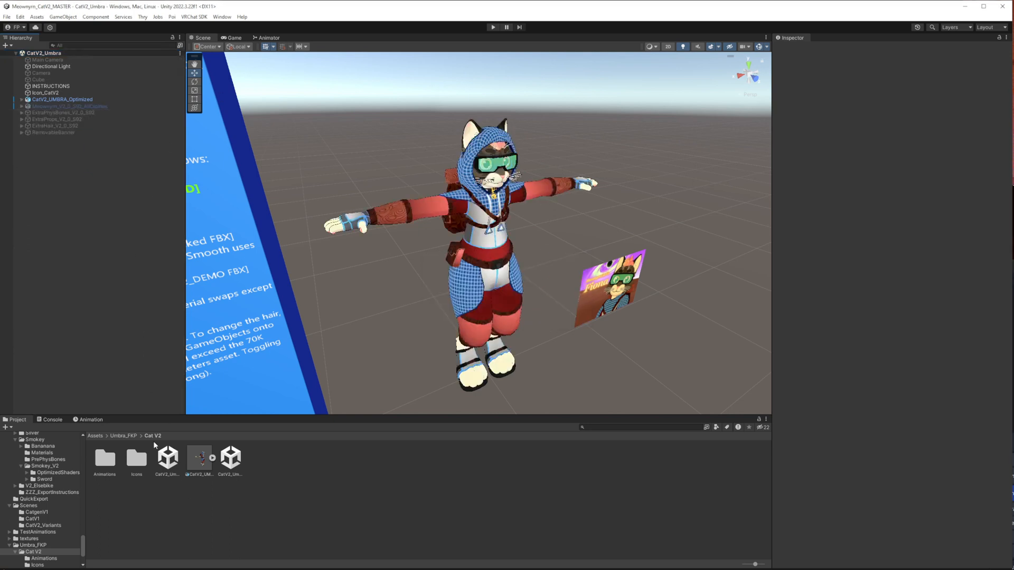
Open the CatV2_Umbra_VRCFT scene and examine the playable layers and expressions of CatV2_UMBRA_Optimized.
double_click(236, 461)
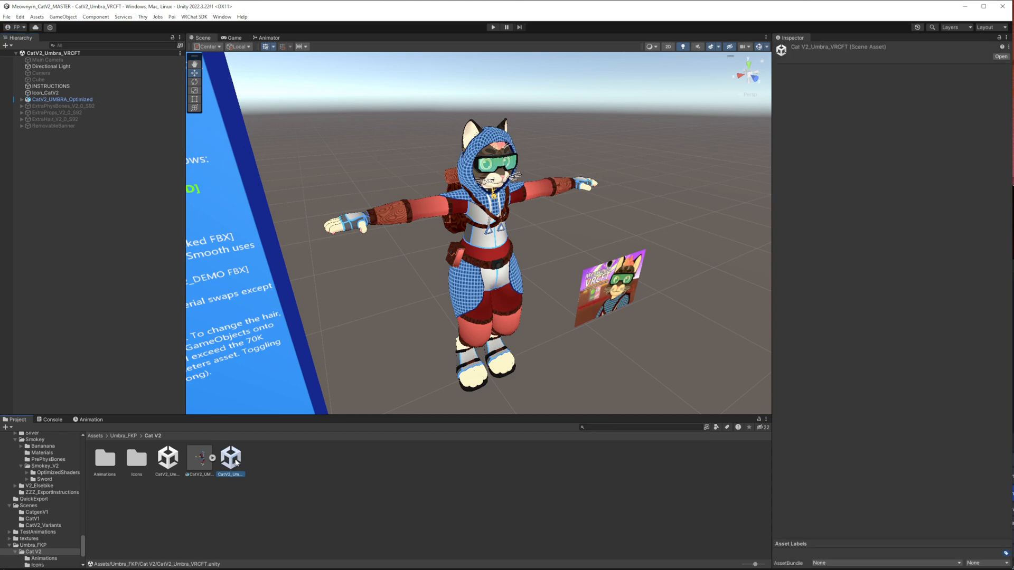
click(59, 99)
scroll(885, 429, down, 8)
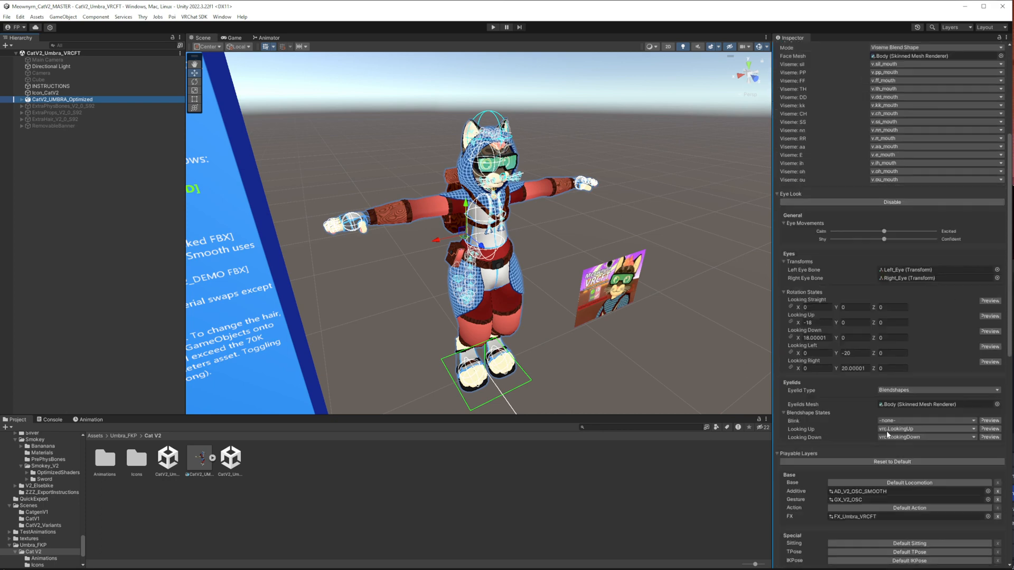
scroll(886, 434, down, 8)
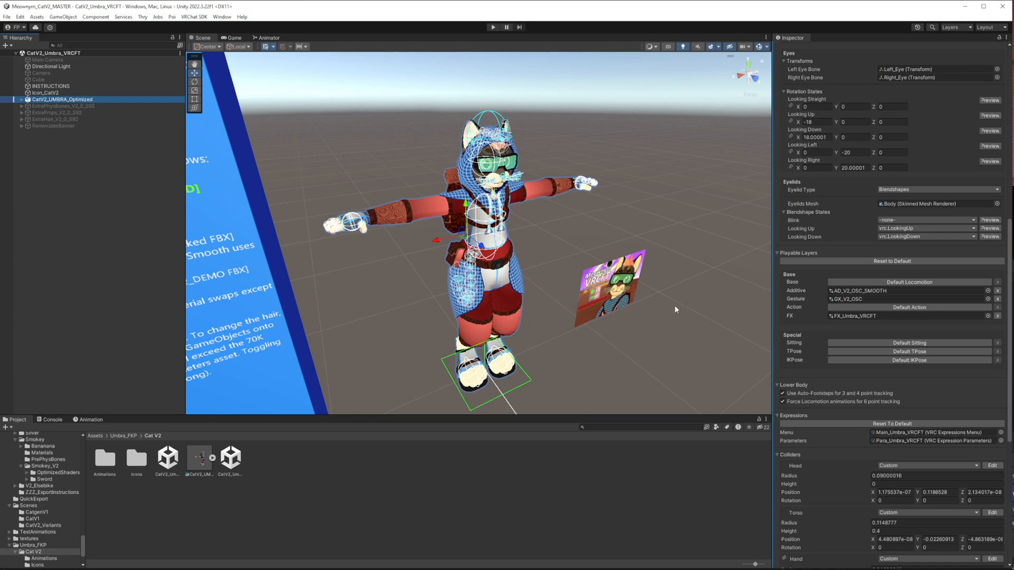
alt+drag(613, 308, 586, 272)
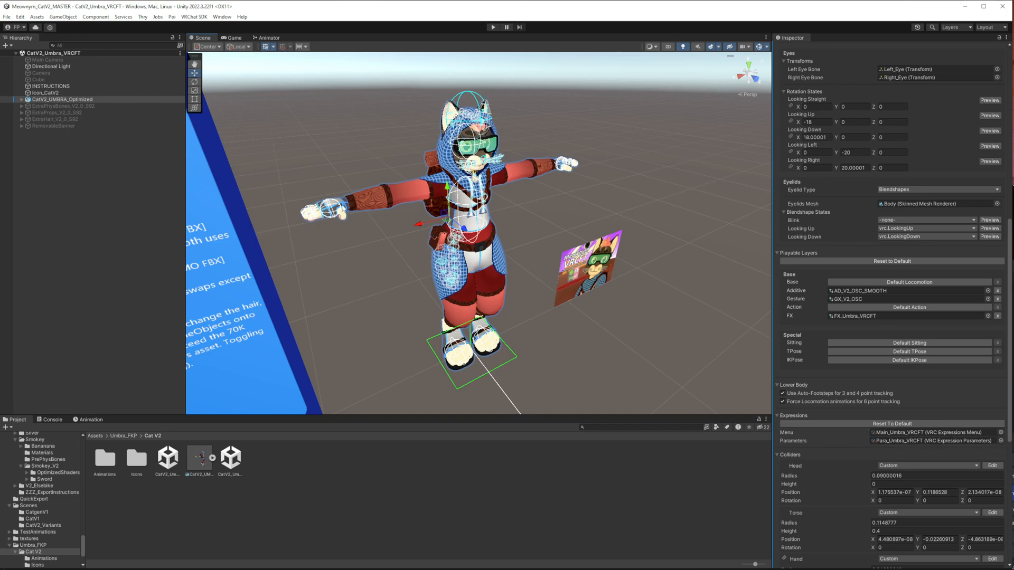
alt+drag(423, 234, 447, 251)
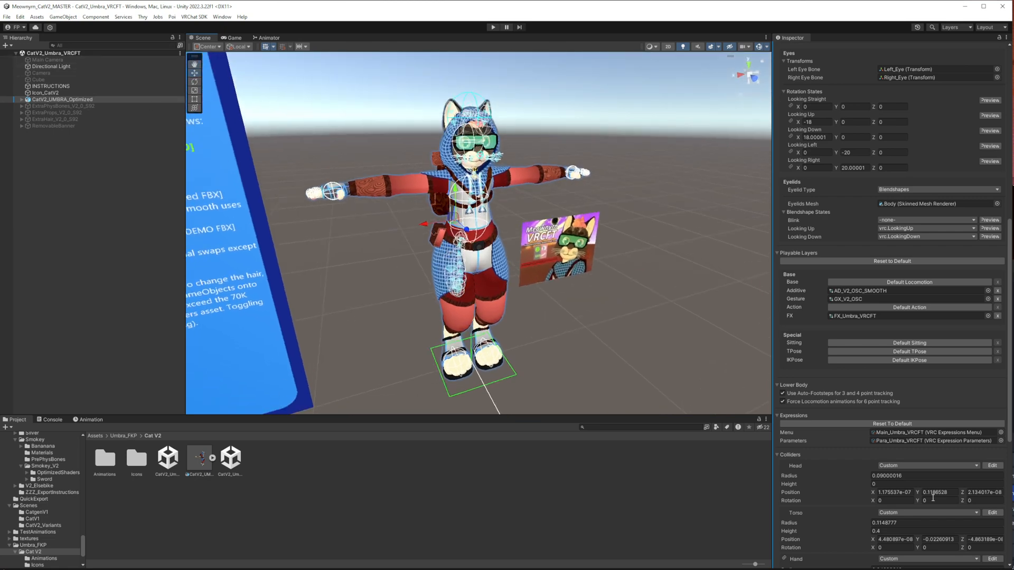
scroll(927, 493, down, 10)
scroll(926, 493, up, 8)
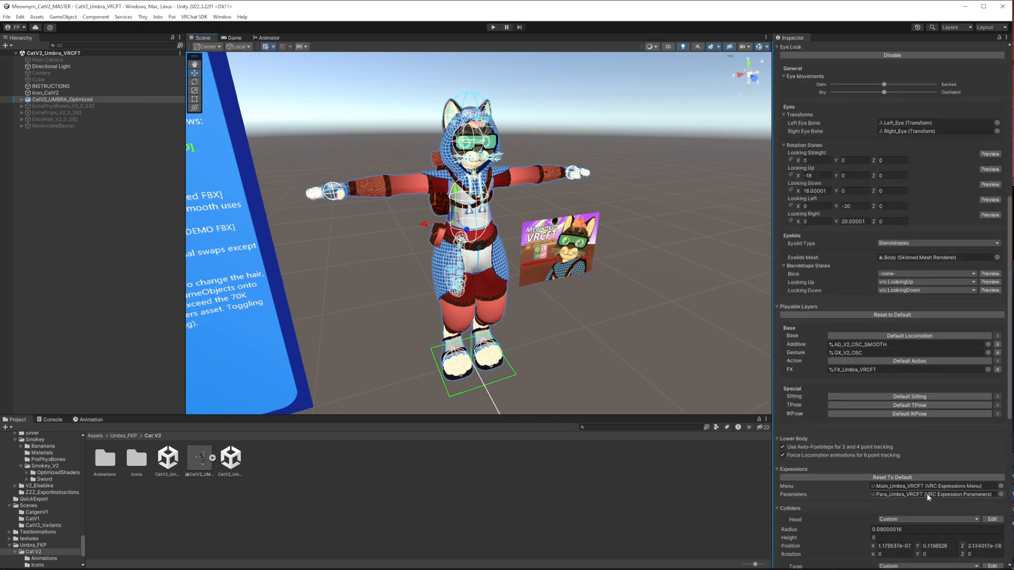
Locate the avatar's FX_Umbra_VRCFT controller and examine its parameters and layers in the Animator, then return to the scene view.
click(842, 415)
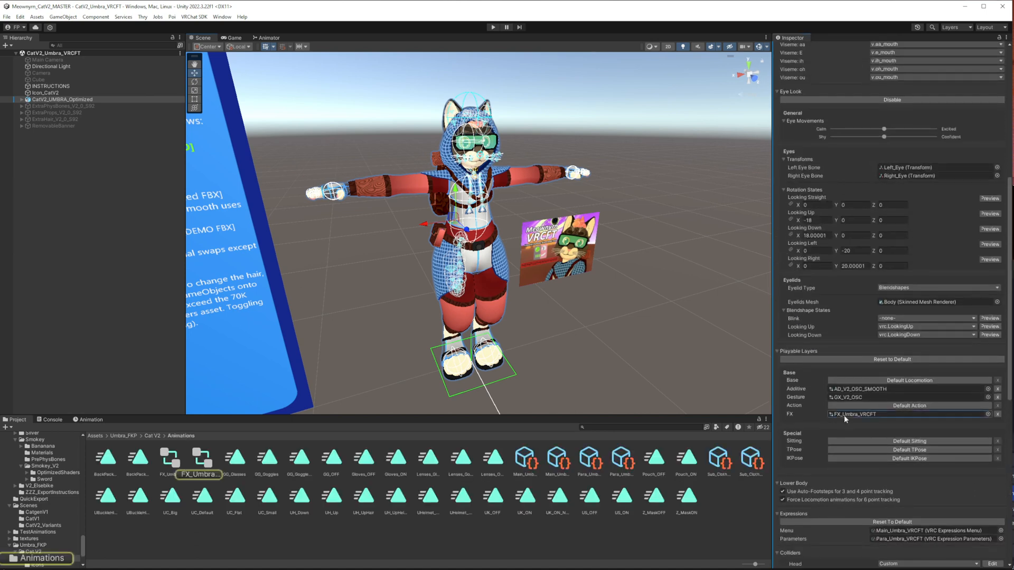
click(190, 458)
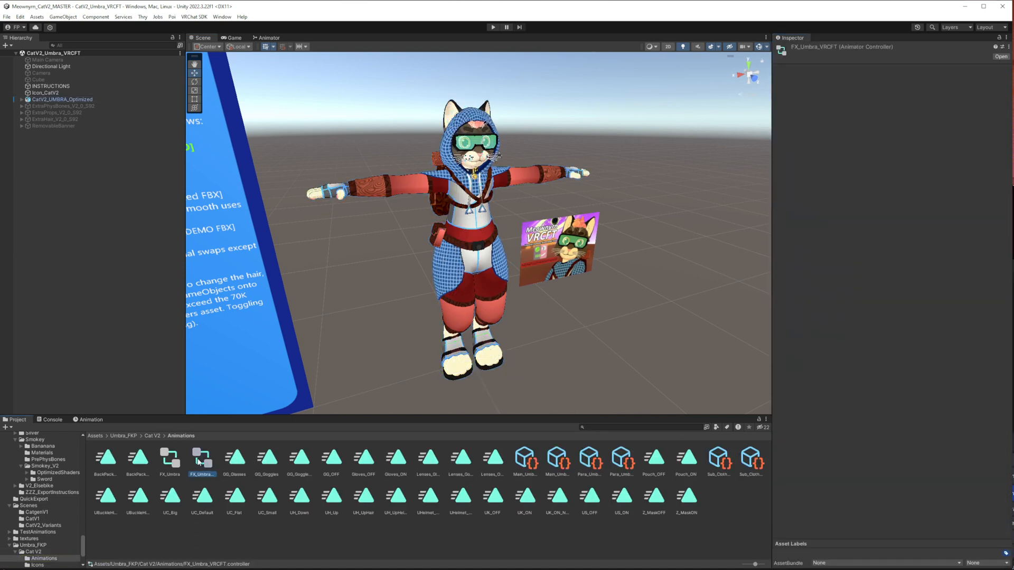
click(262, 37)
click(223, 46)
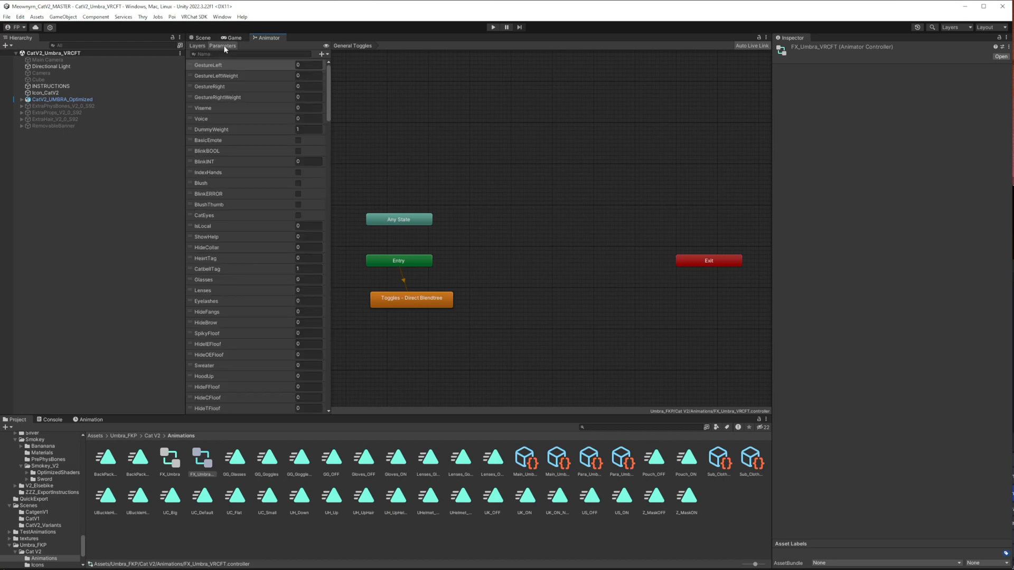
scroll(265, 314, down, 4)
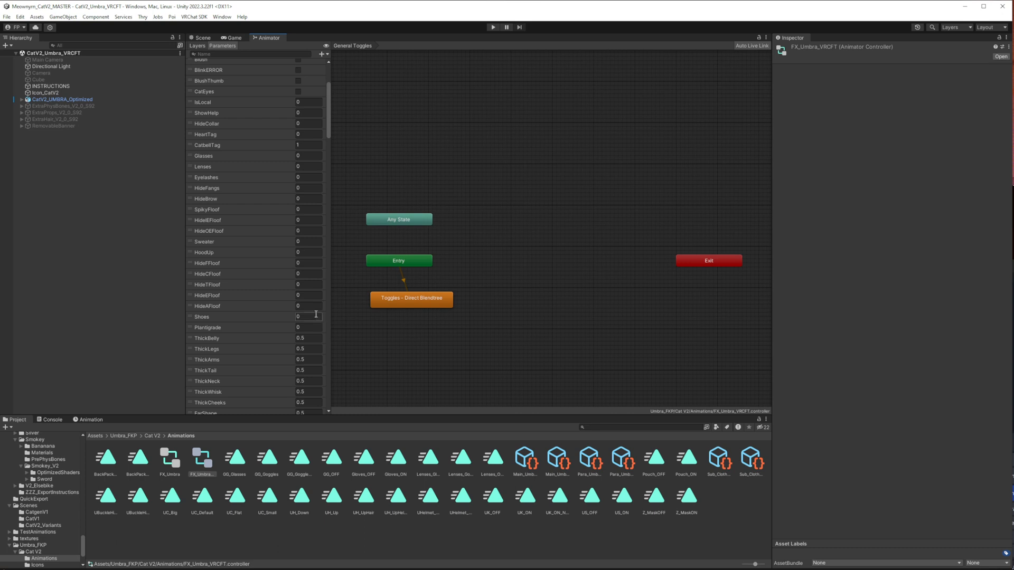
scroll(309, 315, down, 5)
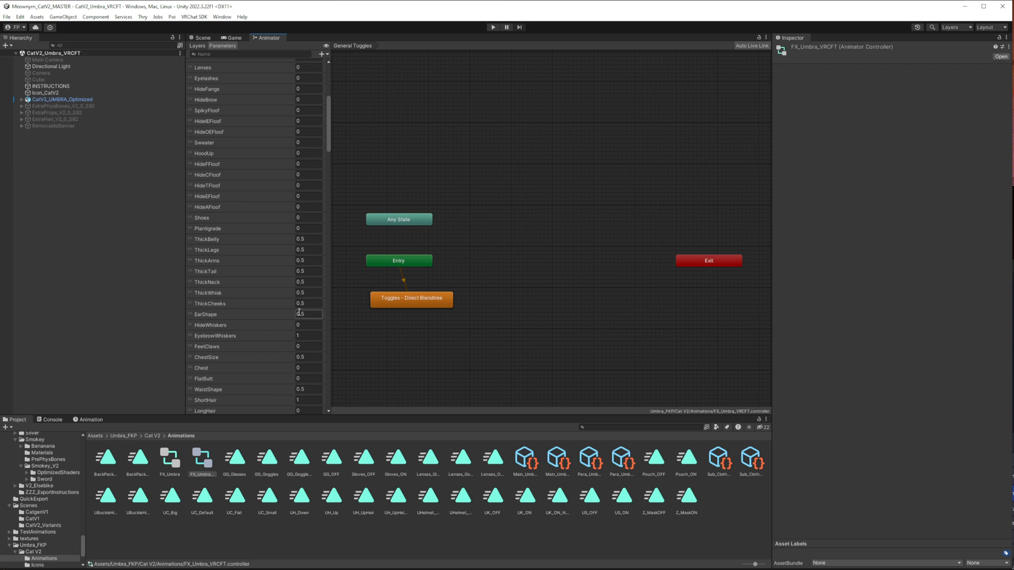
scroll(284, 209, down, 5)
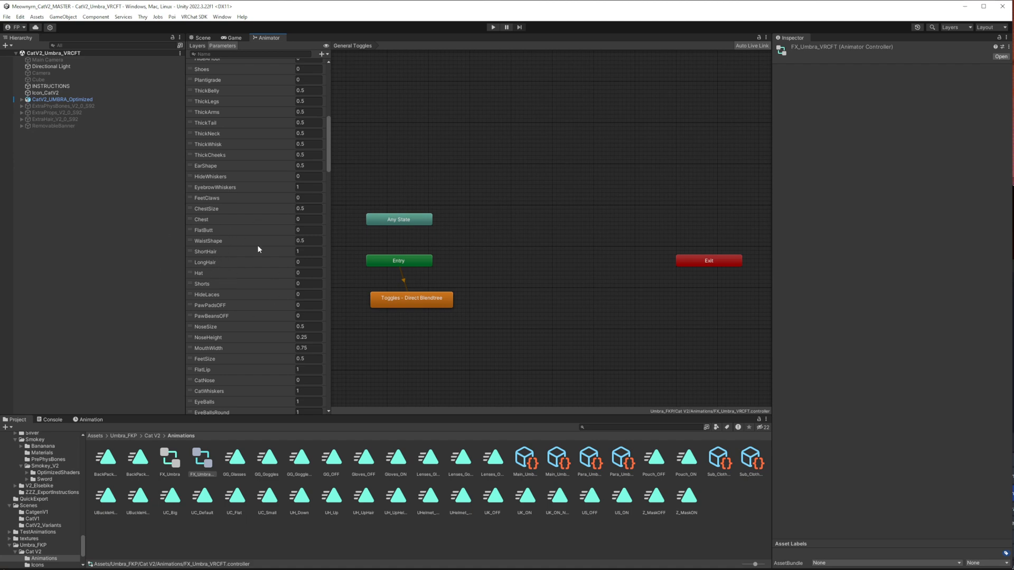
click(196, 46)
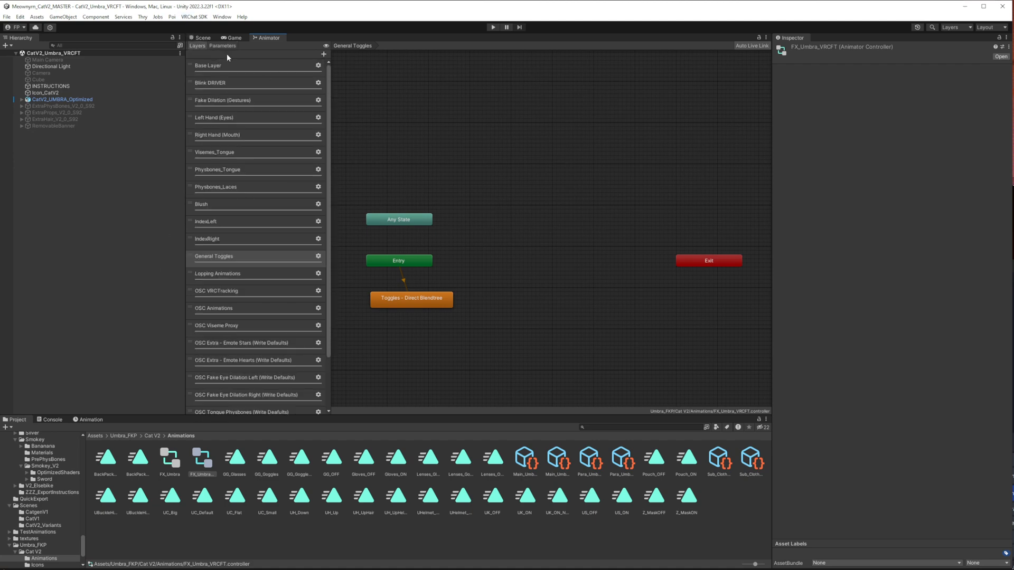
click(203, 38)
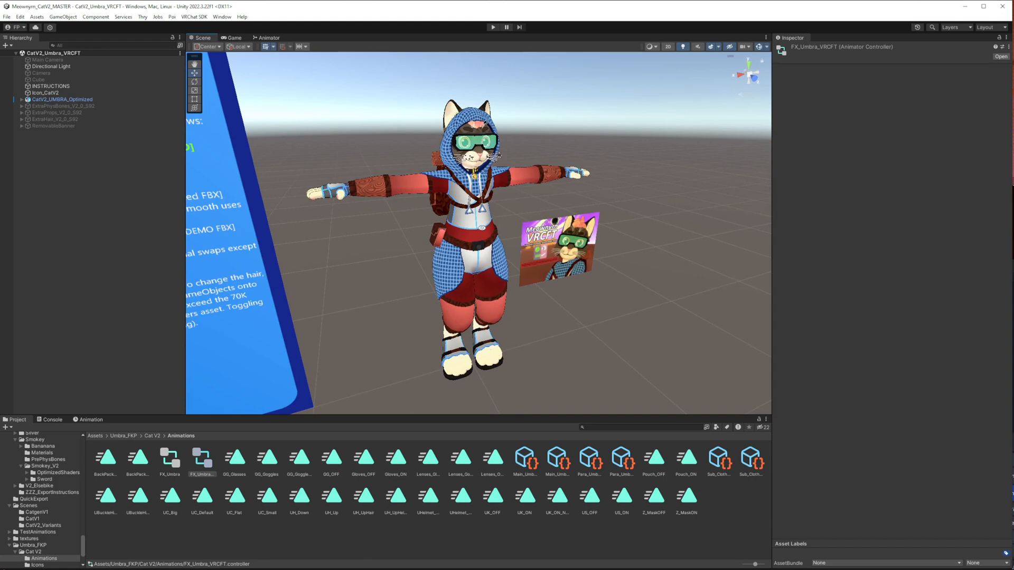
alt+drag(352, 226, 307, 242)
middle_drag(399, 226, 385, 243)
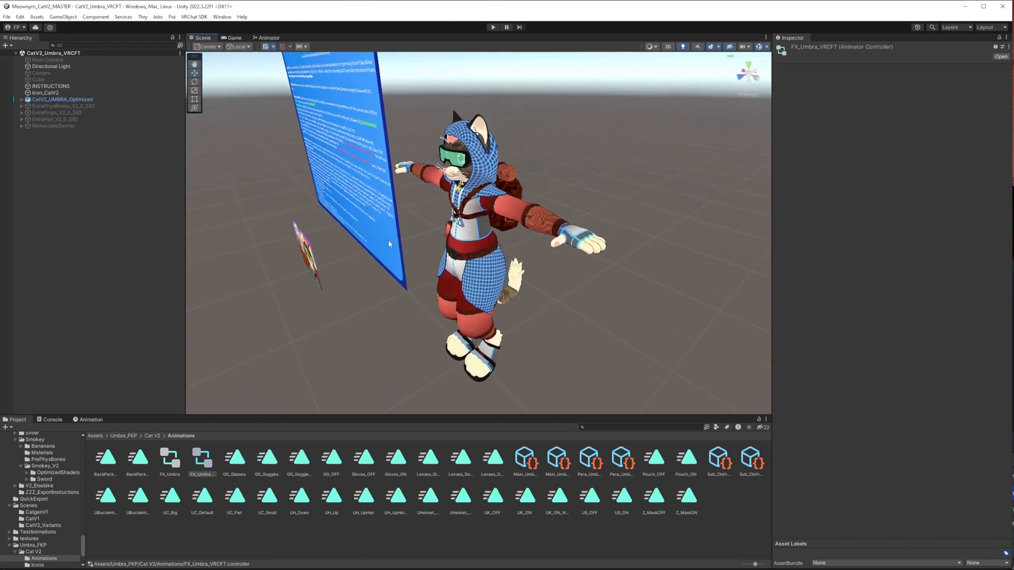
Browse to the FBXs folder under Umbra_FKP/Free and preview its outfit models from Umbra_1_Full to Umbra_8_Jumper.
click(151, 437)
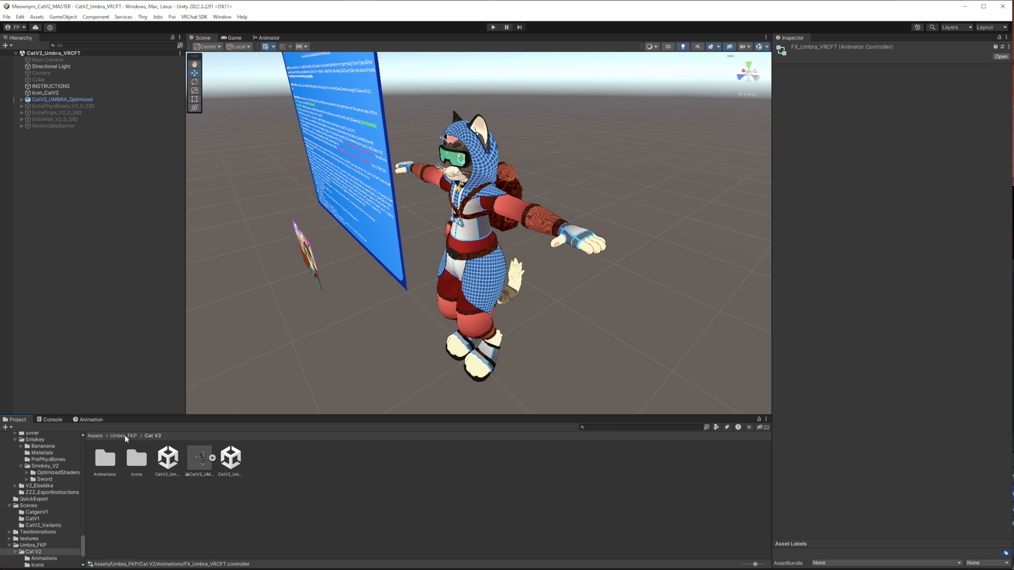
click(126, 436)
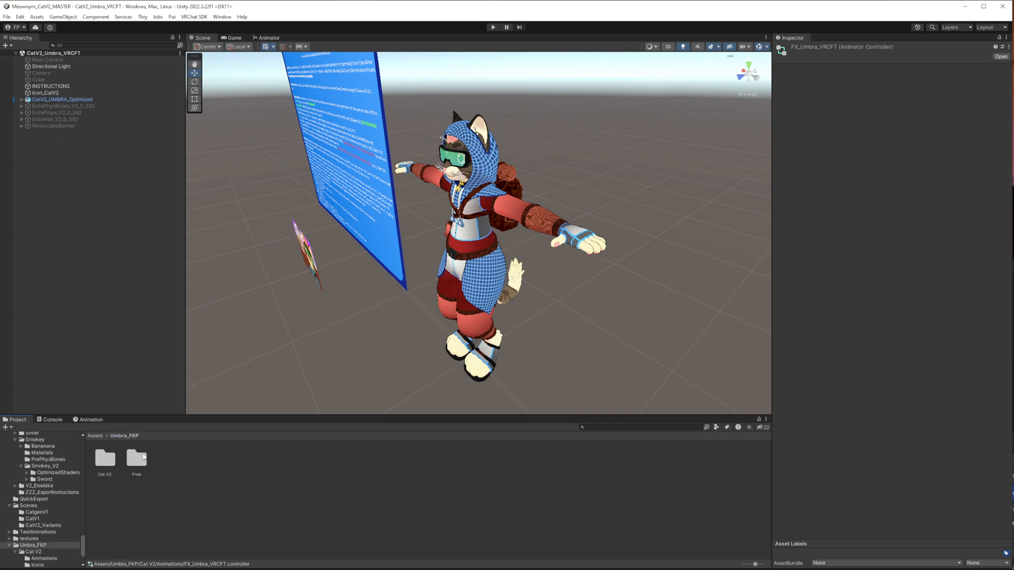
double_click(144, 457)
double_click(106, 459)
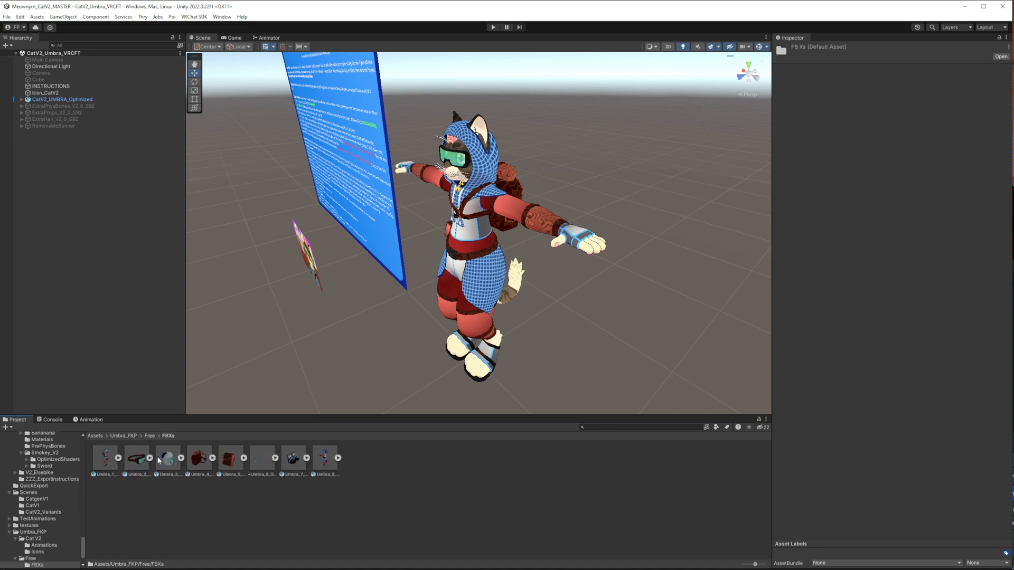
click(101, 466)
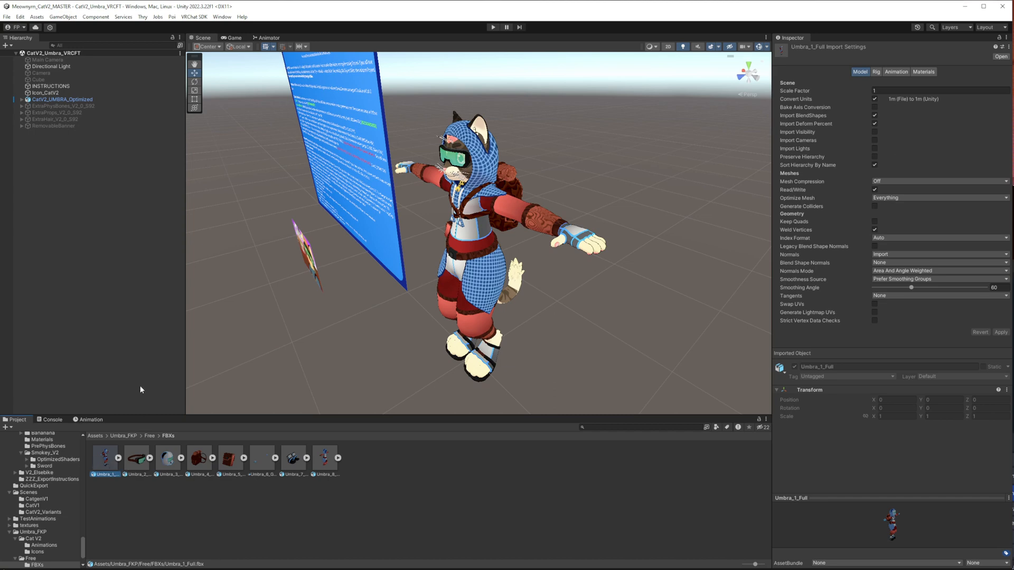
click(141, 466)
click(175, 462)
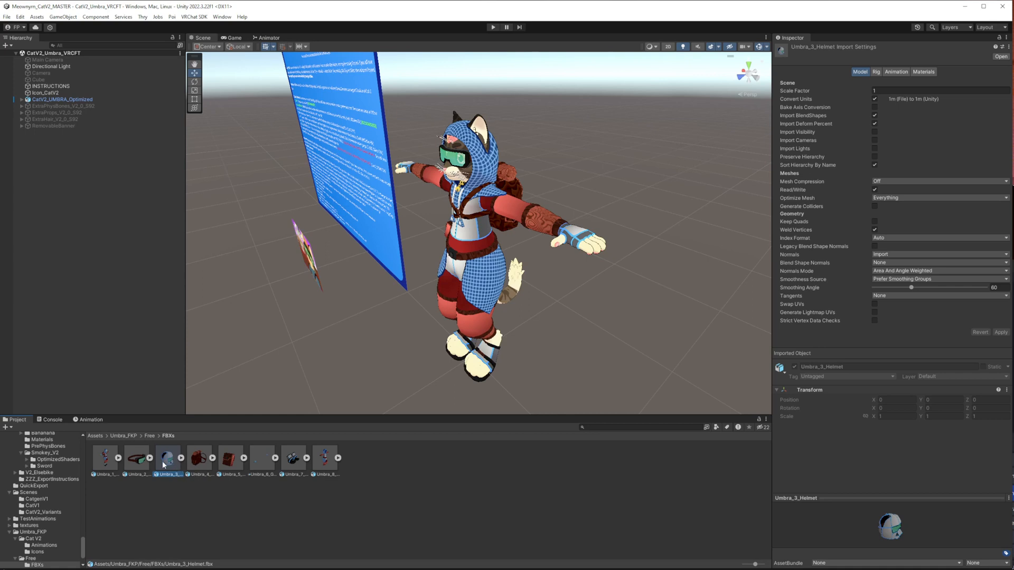
click(207, 464)
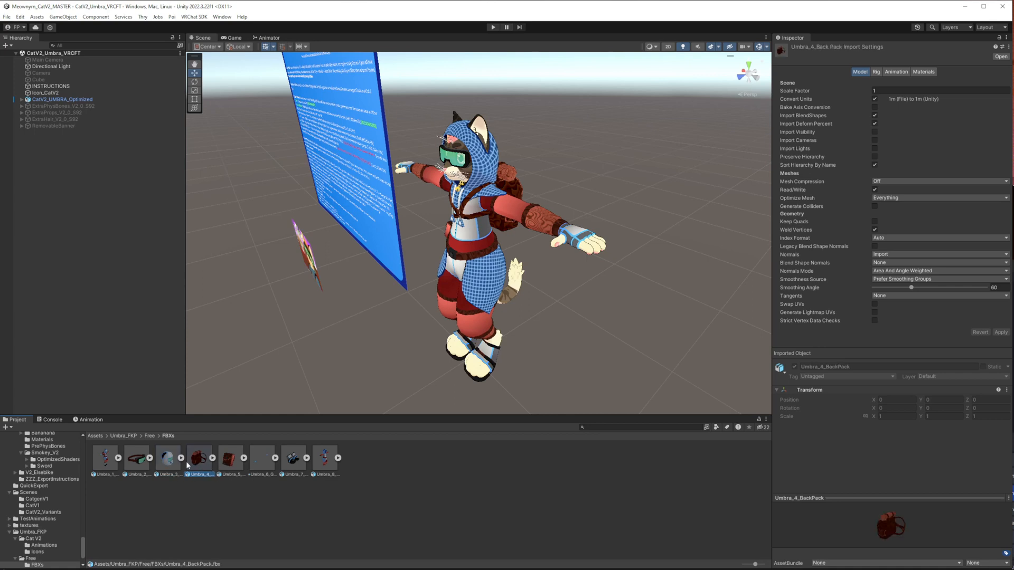
click(233, 464)
click(273, 465)
click(300, 462)
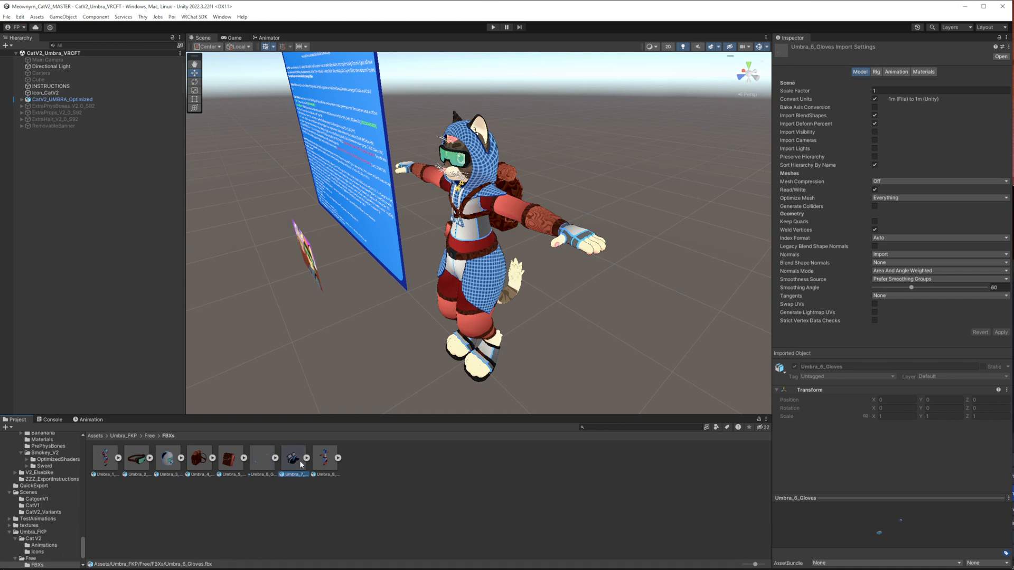
click(326, 465)
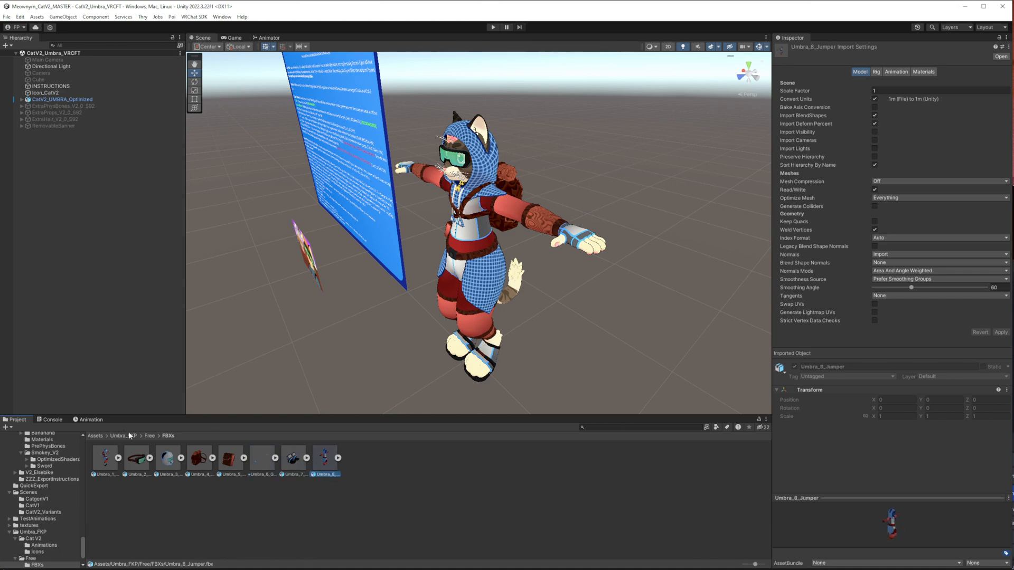
Preview the body pattern textures in the Free/Materials folder, including Body_FuralityWhite_Final, Body_FrualityRGB_Final, Body_TigerStripes_Final and the tabby textures.
click(149, 436)
double_click(137, 459)
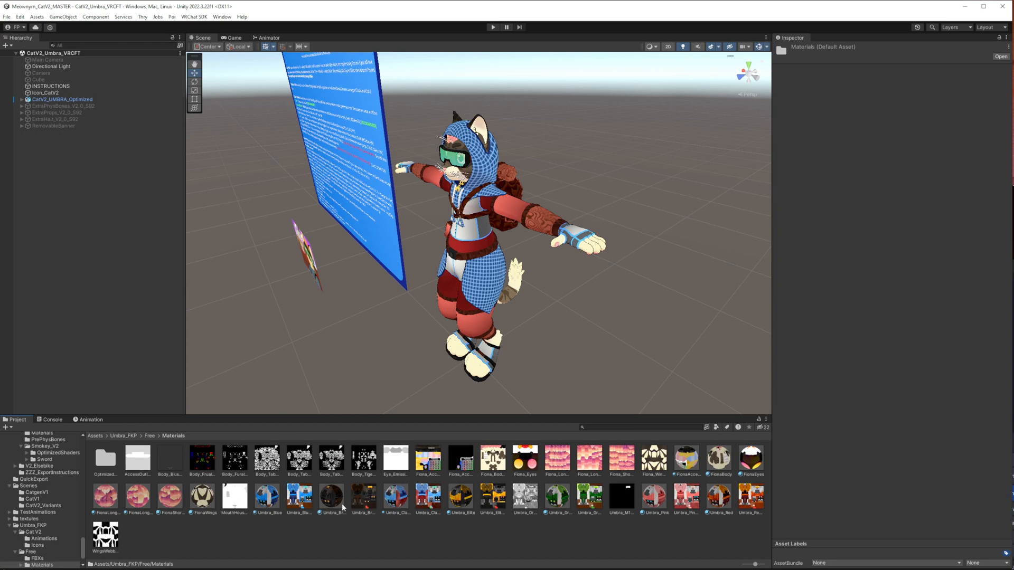
click(239, 462)
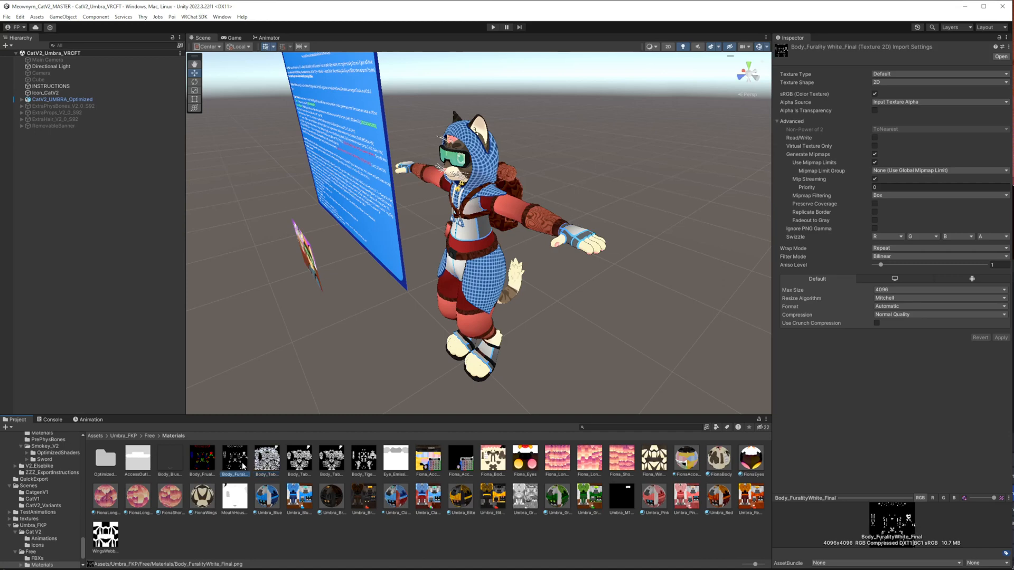
click(354, 461)
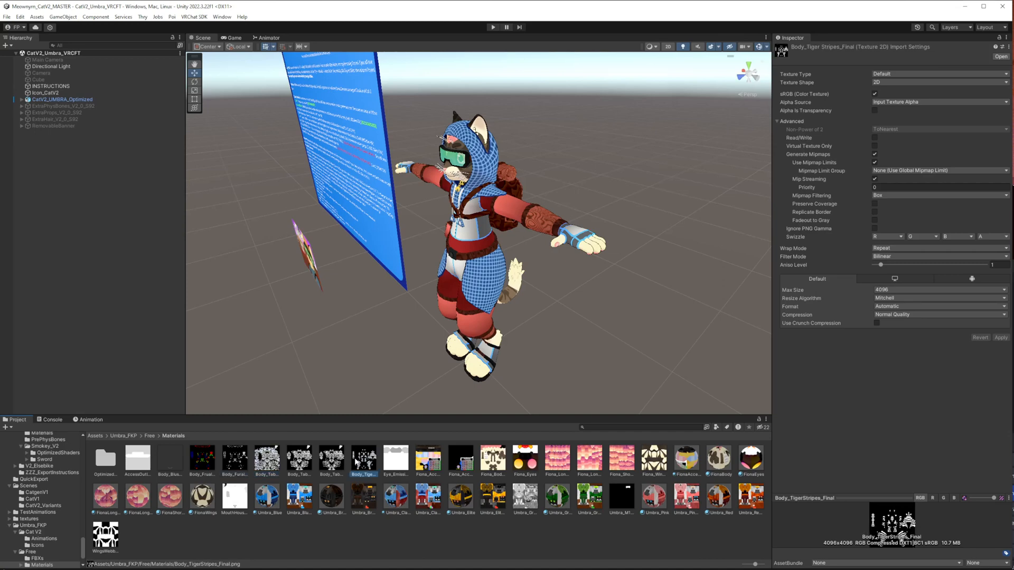
click(340, 468)
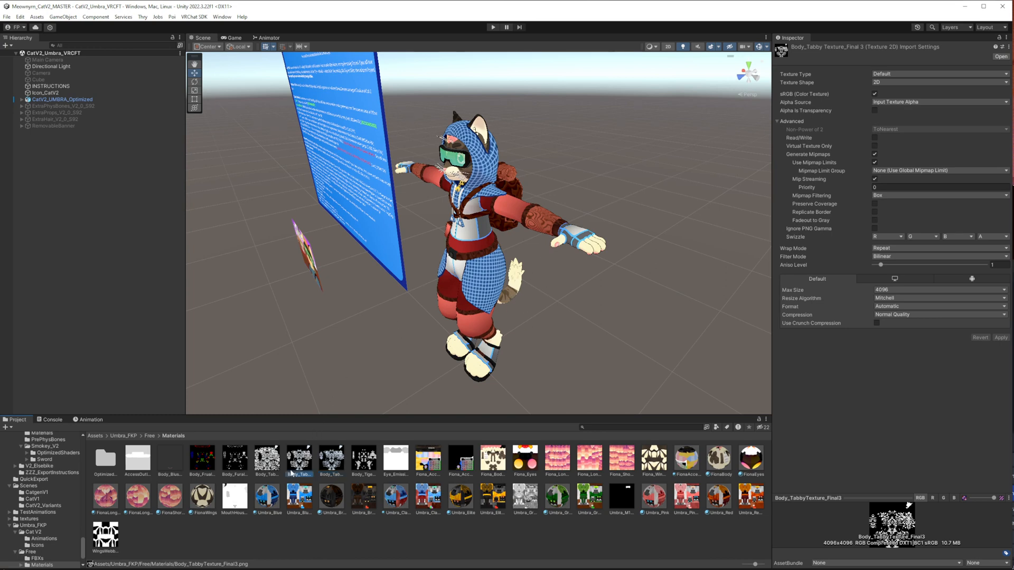
click(270, 468)
click(242, 463)
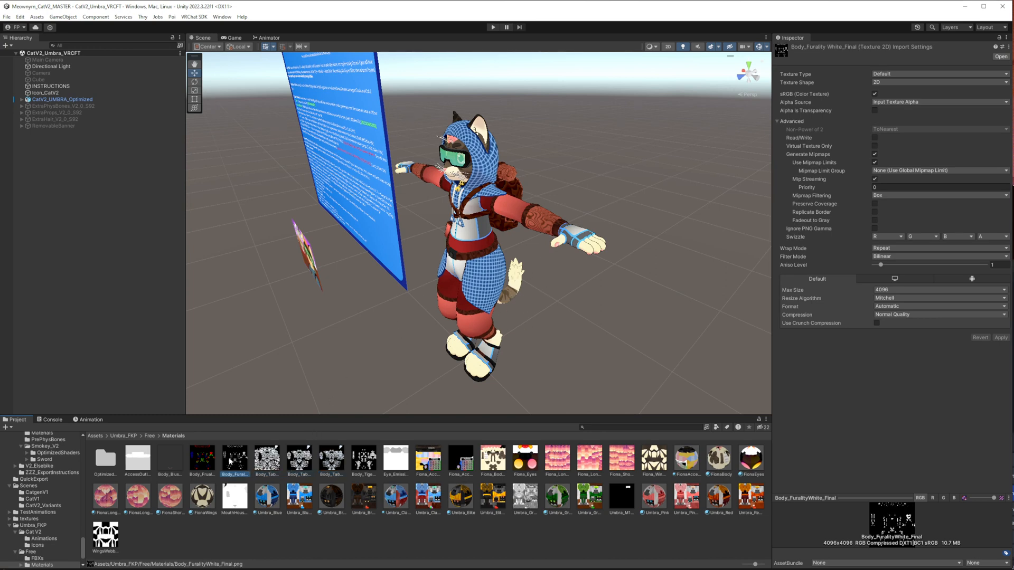
click(201, 460)
click(241, 457)
click(211, 462)
click(367, 461)
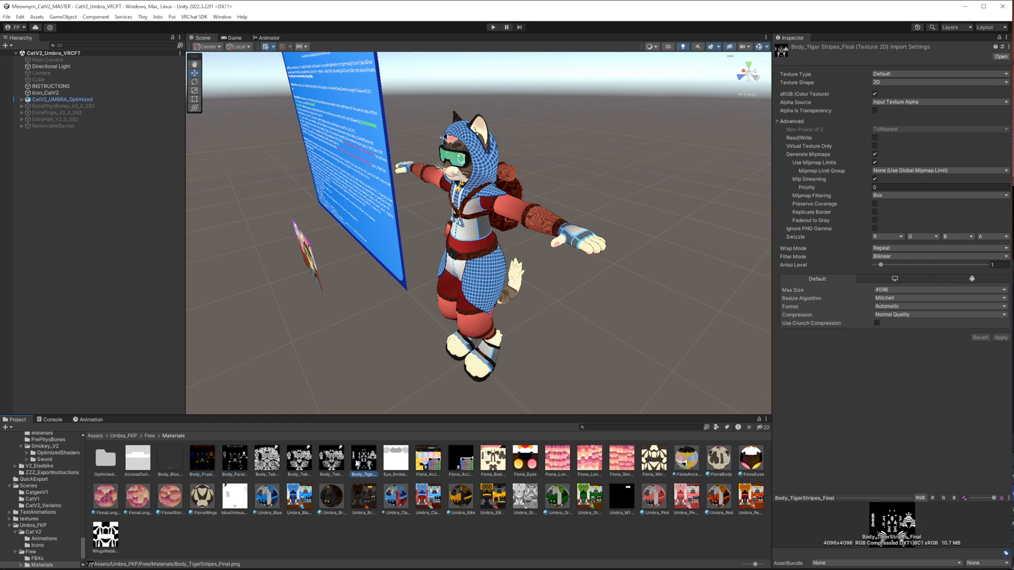
click(208, 461)
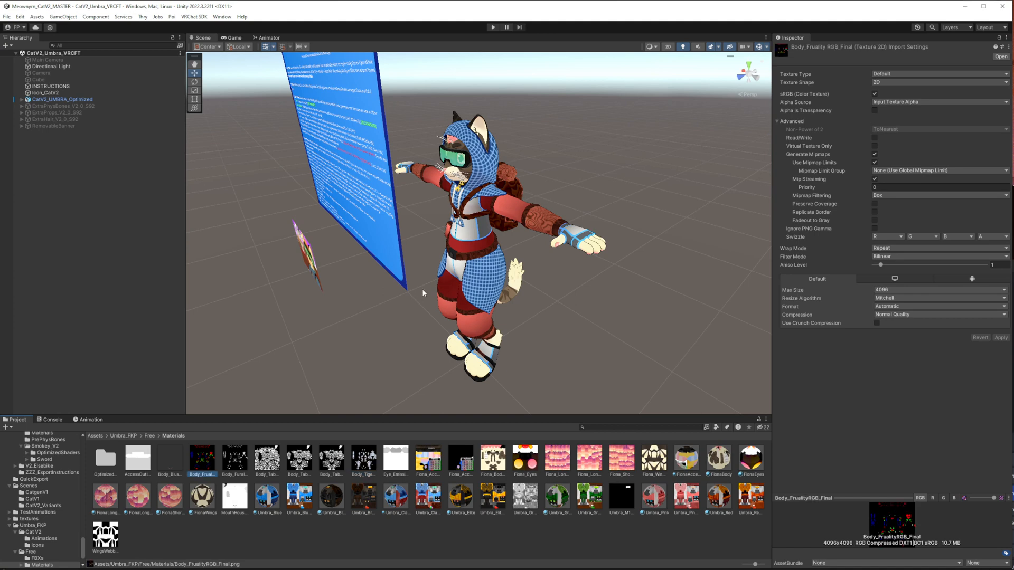
alt+drag(454, 274, 676, 258)
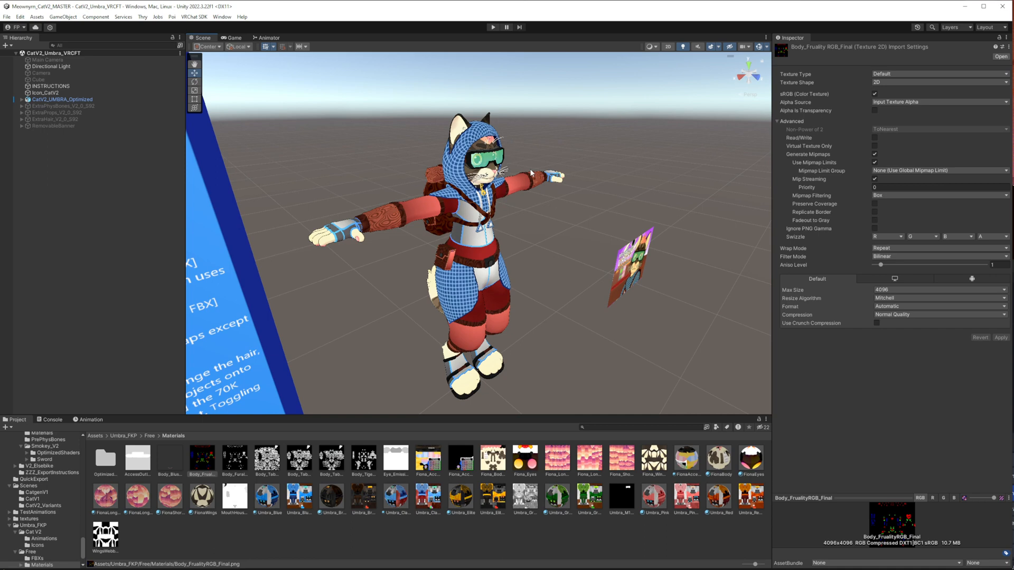
alt+drag(527, 191, 499, 196)
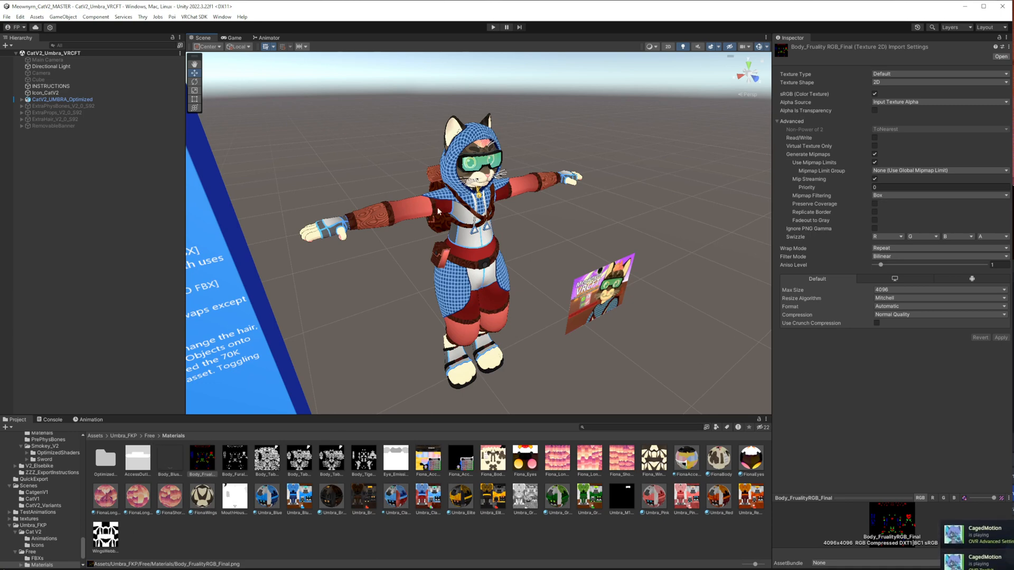
alt+drag(450, 264, 370, 242)
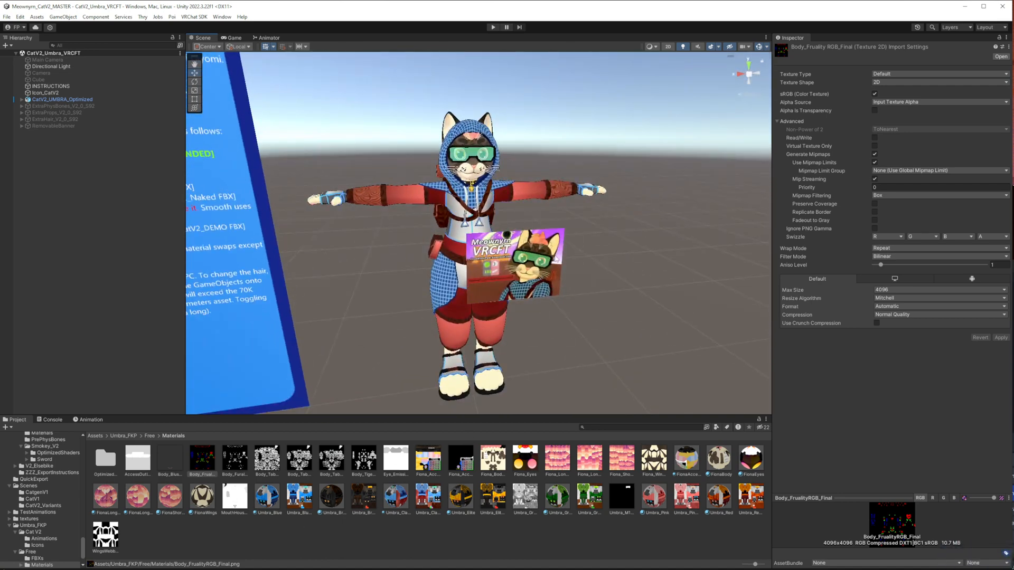
alt+drag(441, 291, 370, 317)
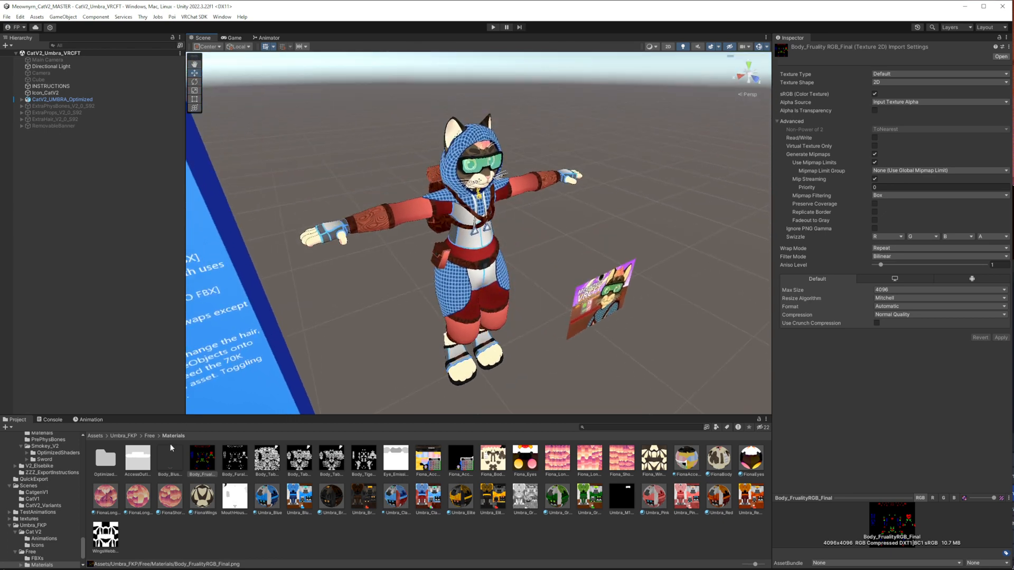
Open the Catgen 1 scene from the Scenes/CatgenV1 folder and view its avatar.
click(150, 436)
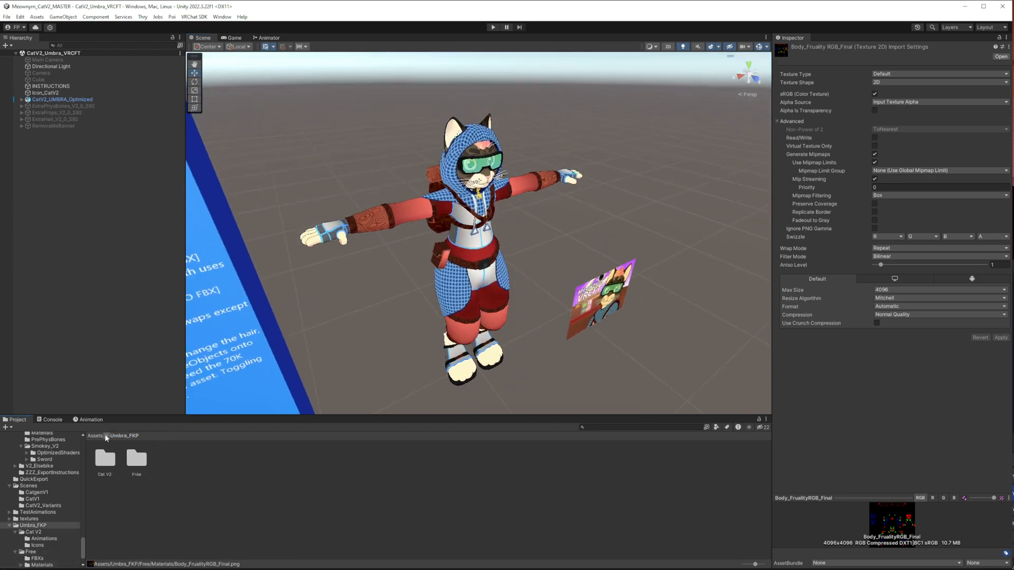
click(97, 436)
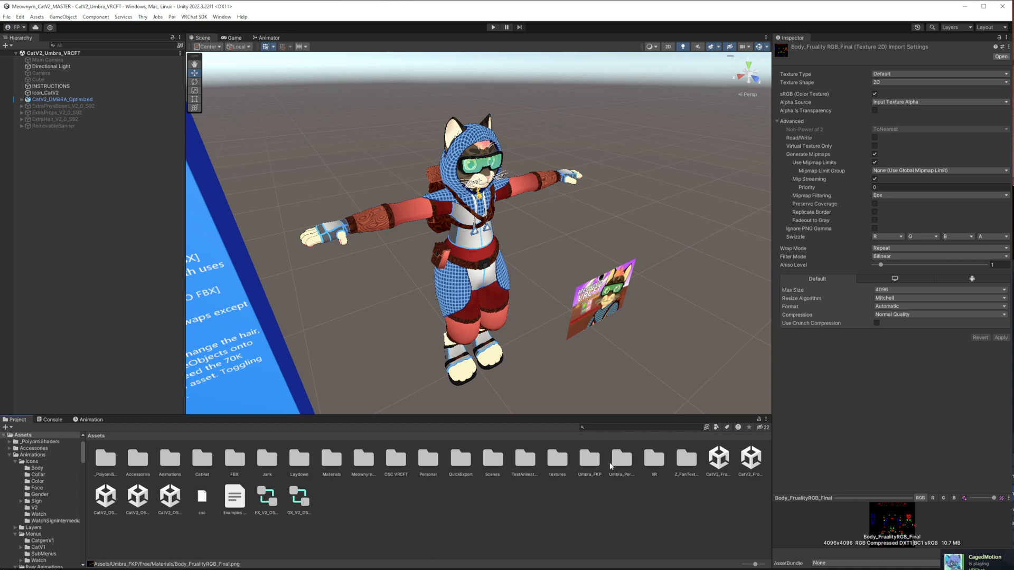
double_click(496, 462)
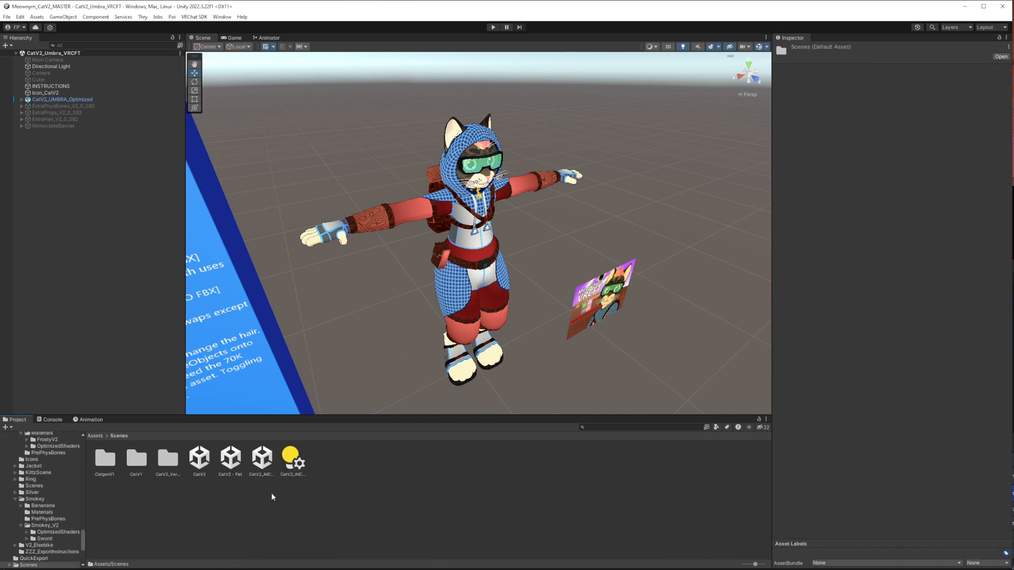
double_click(108, 460)
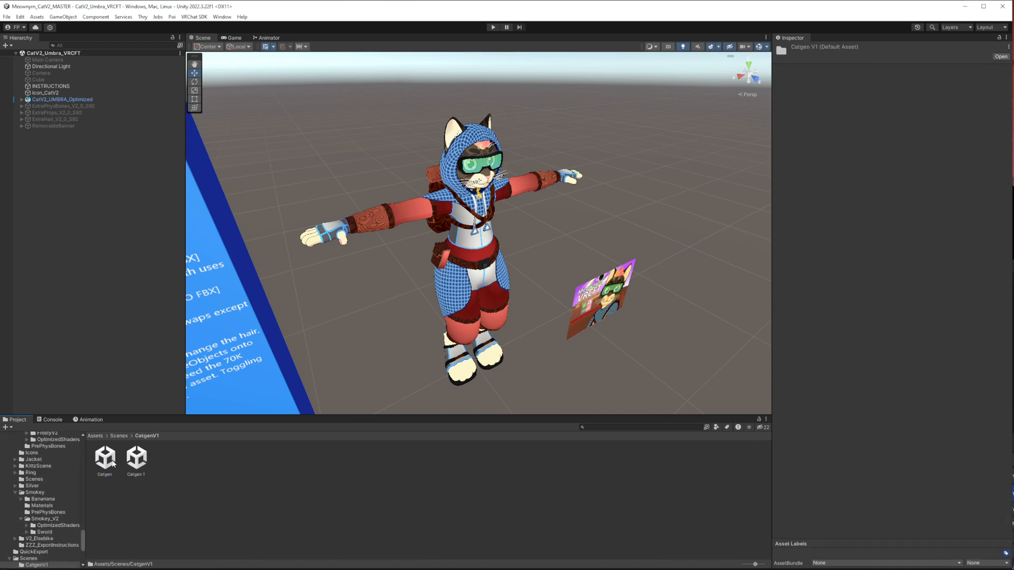
click(137, 460)
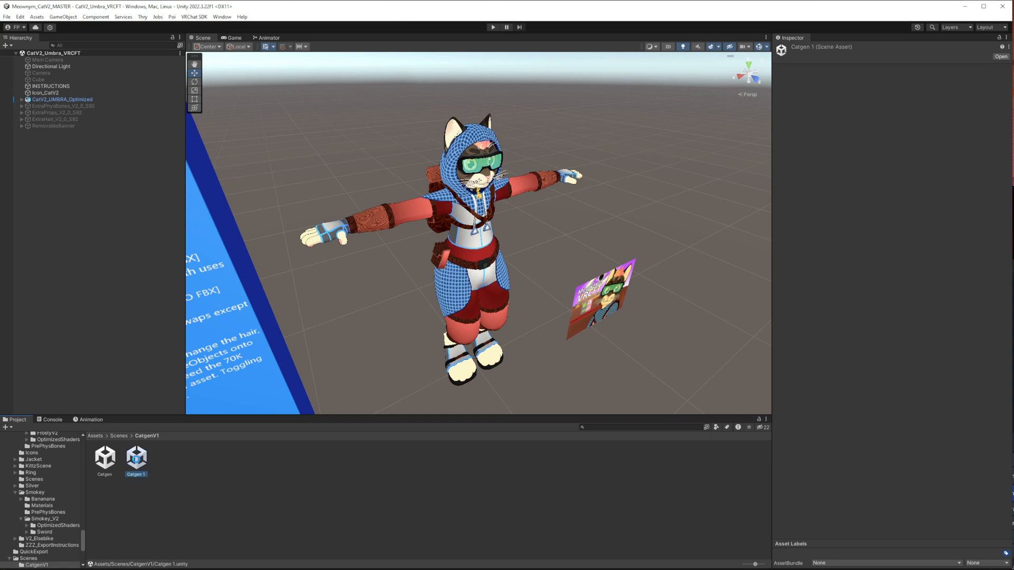
double_click(136, 461)
alt+drag(413, 258, 371, 246)
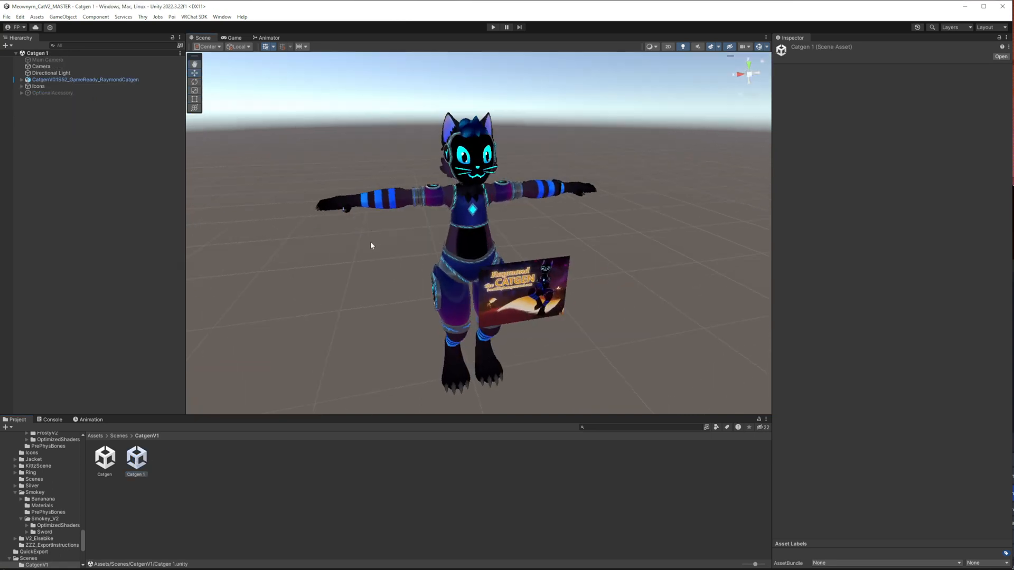
Add the Umbra_1_Full model from Umbra_FKP/Free/FBXs to the scene and inspect how it fits over the Catgen avatar.
click(118, 436)
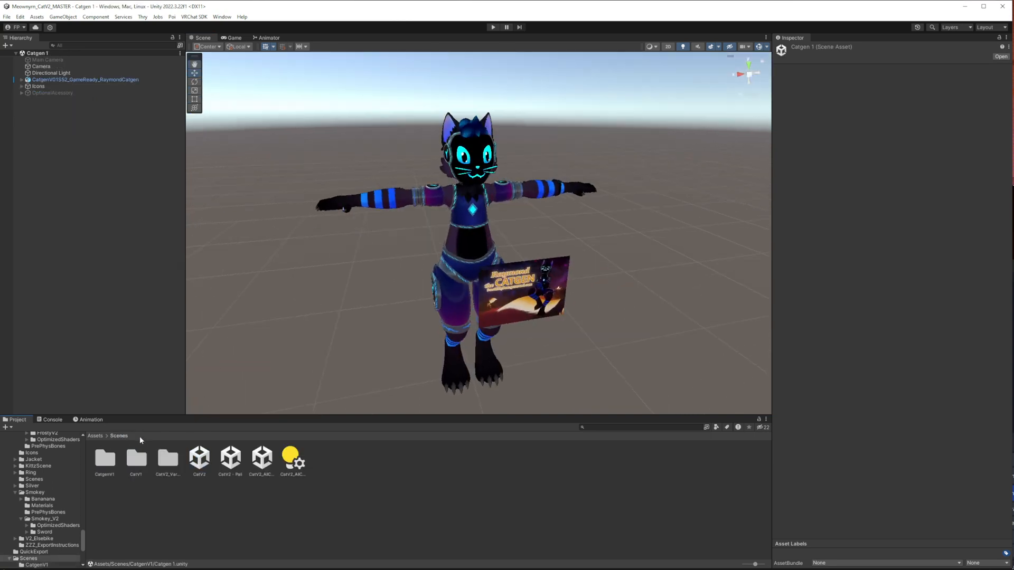
click(95, 437)
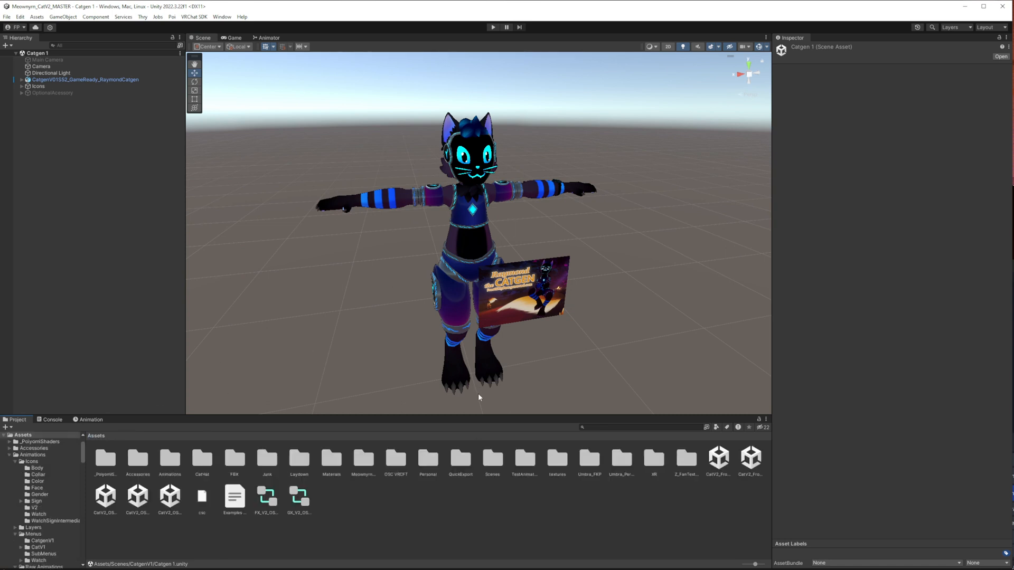
click(591, 462)
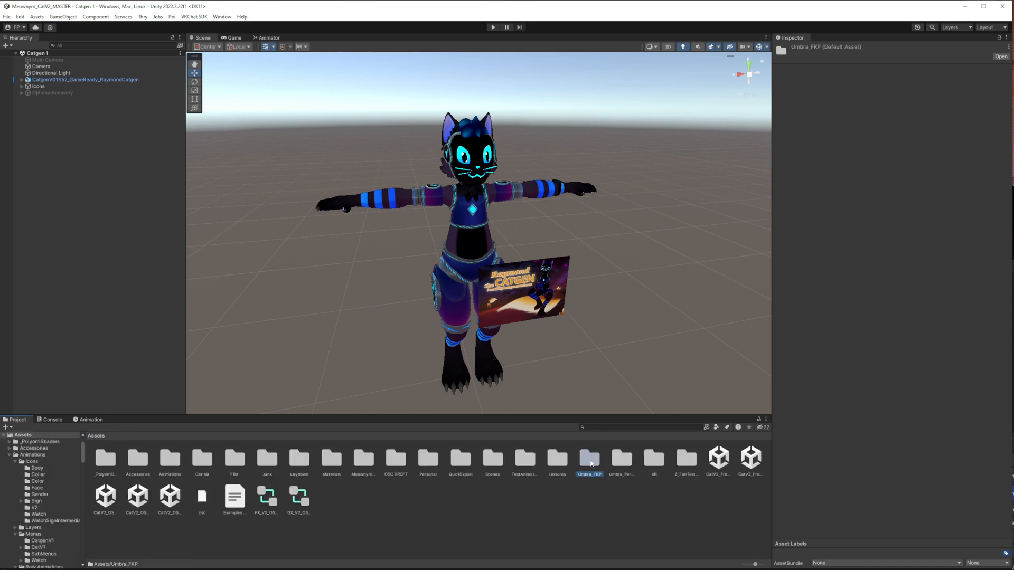
double_click(591, 463)
double_click(146, 467)
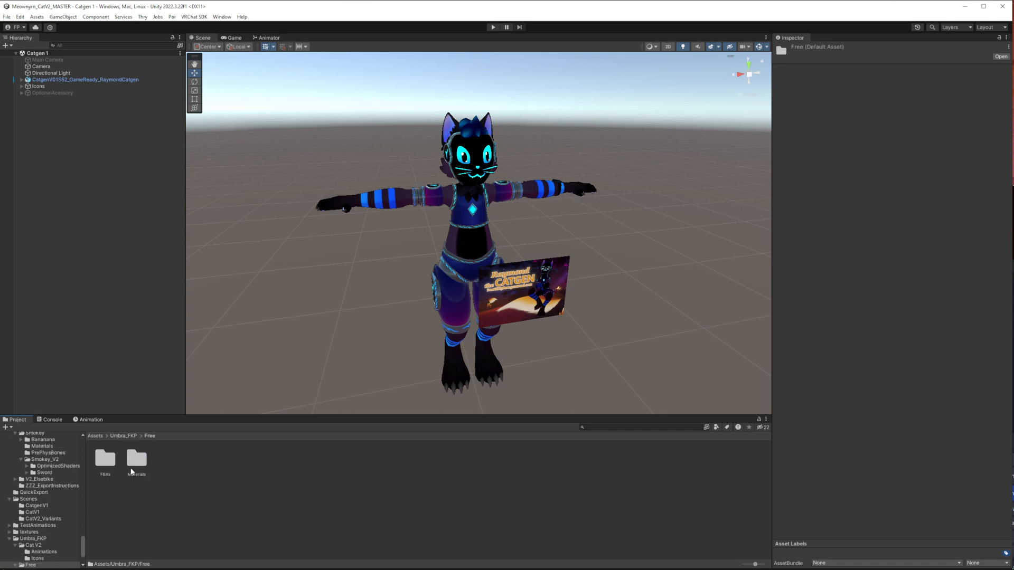
double_click(109, 465)
drag(106, 466, 66, 164)
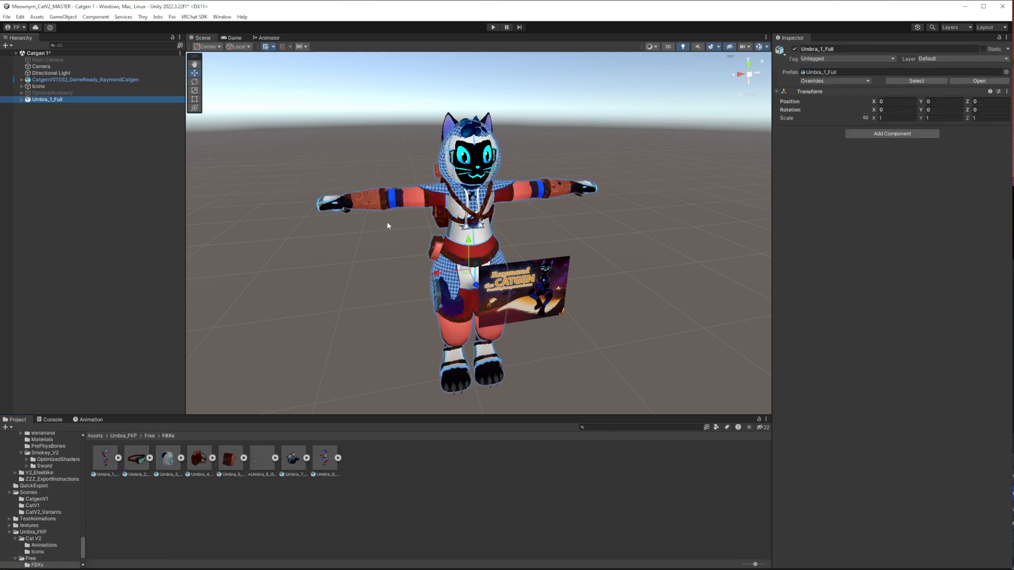
alt+drag(387, 226, 434, 274)
scroll(377, 252, up, 3)
scroll(434, 275, up, 3)
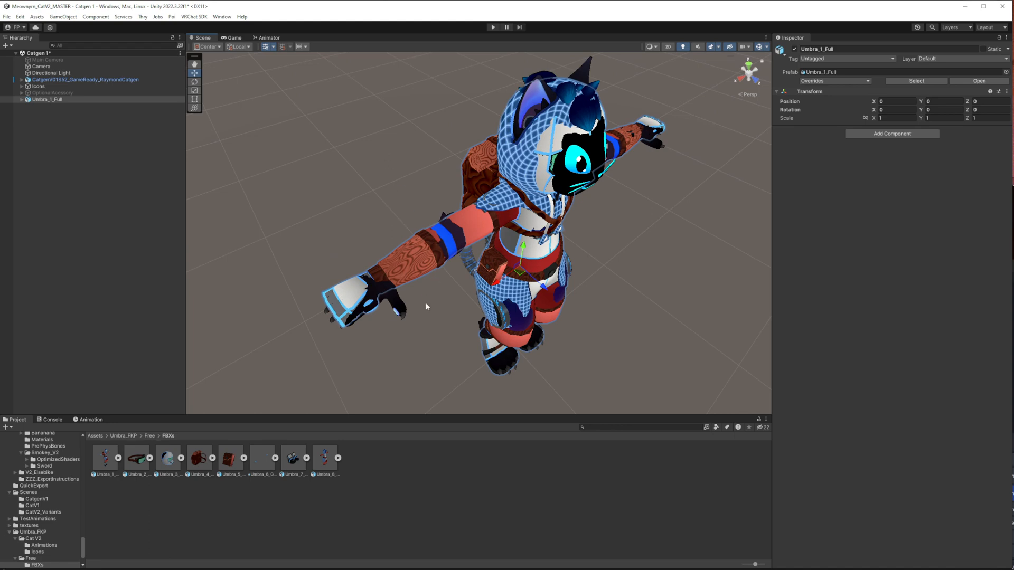
alt+drag(427, 305, 391, 317)
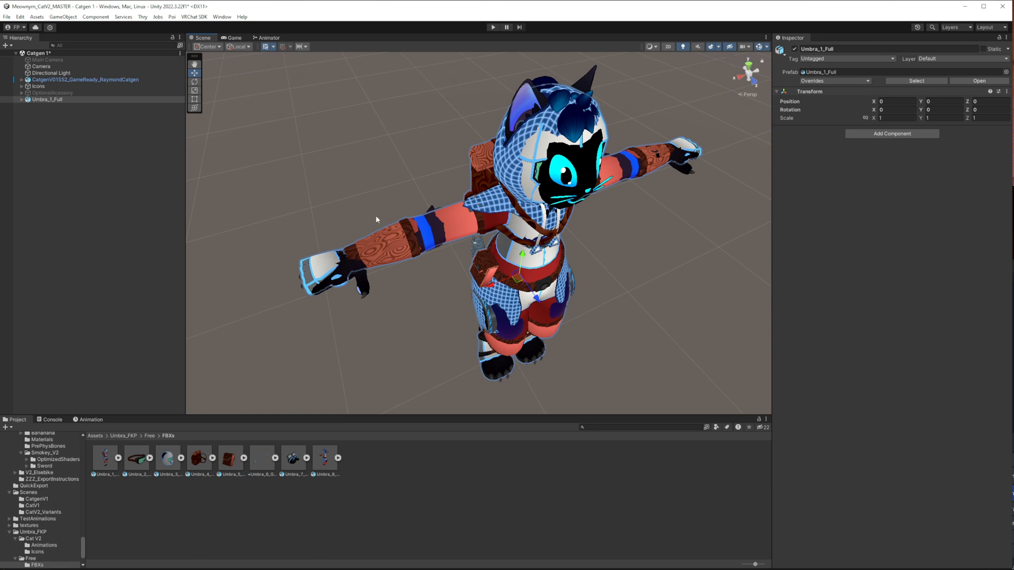
Expand the Umbra_1_Full armature through Hips, Spine and Chest down to the bones under Left_Shoulder.
click(21, 99)
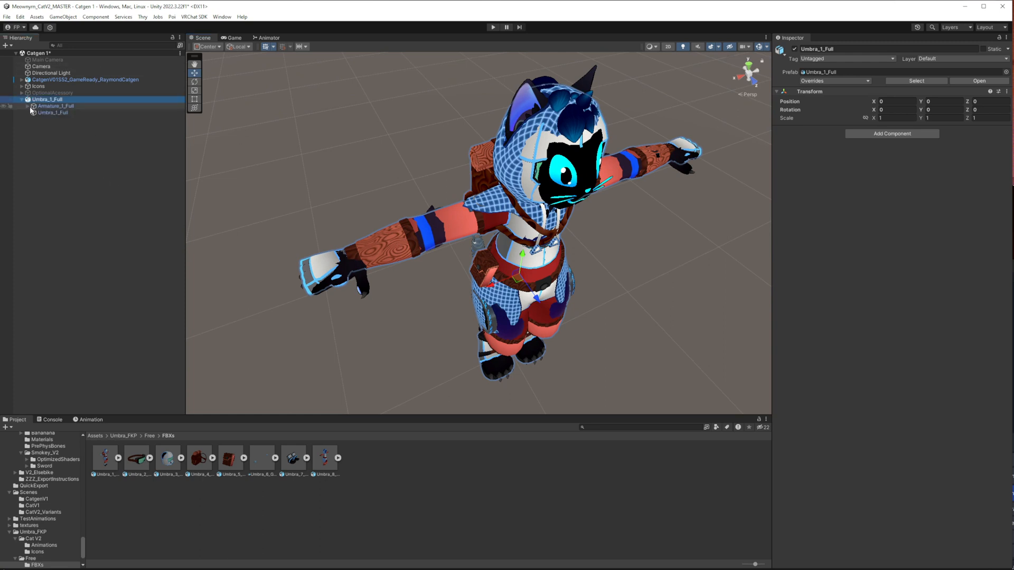
click(28, 106)
click(34, 112)
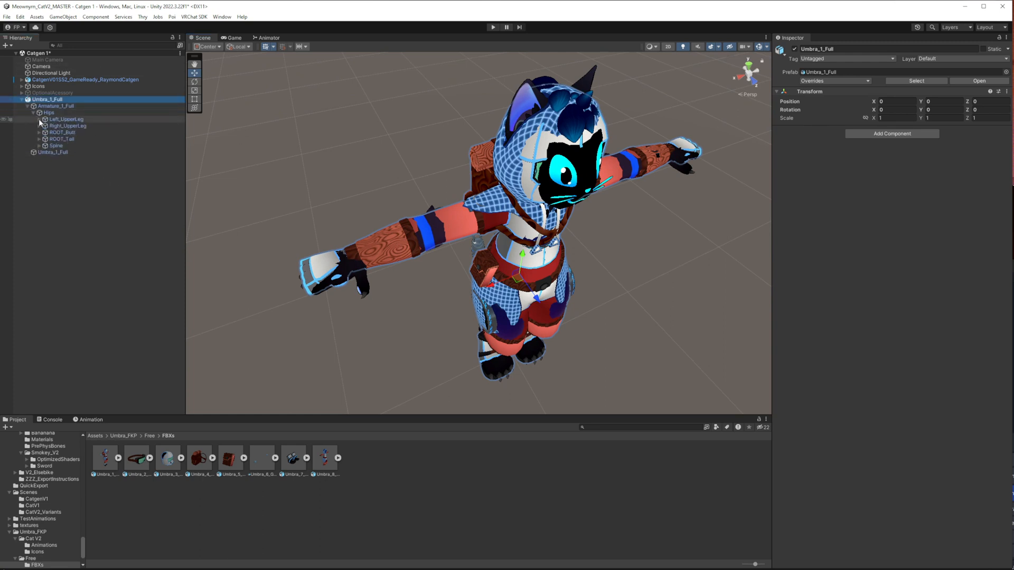
click(39, 120)
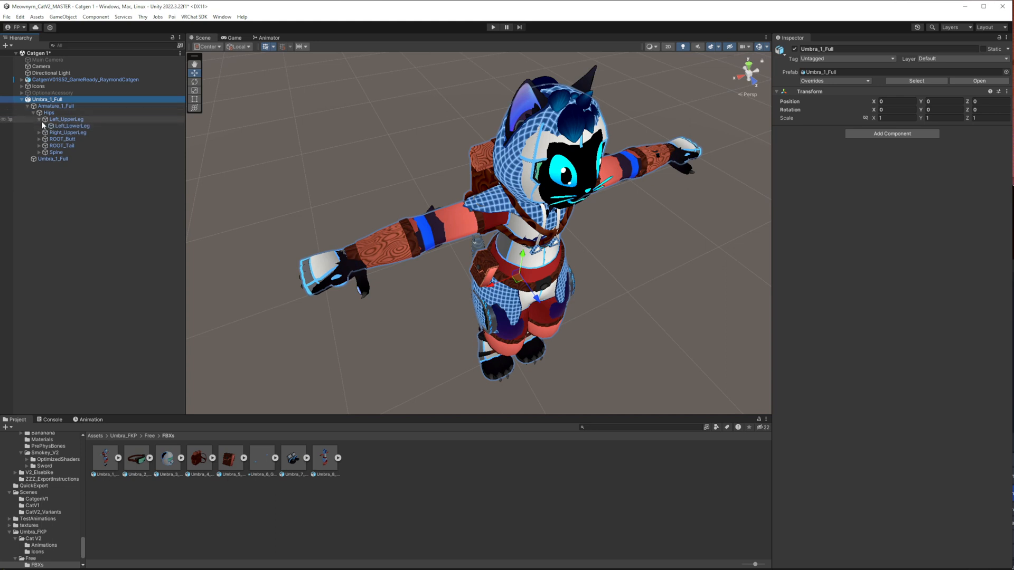
click(39, 119)
click(39, 146)
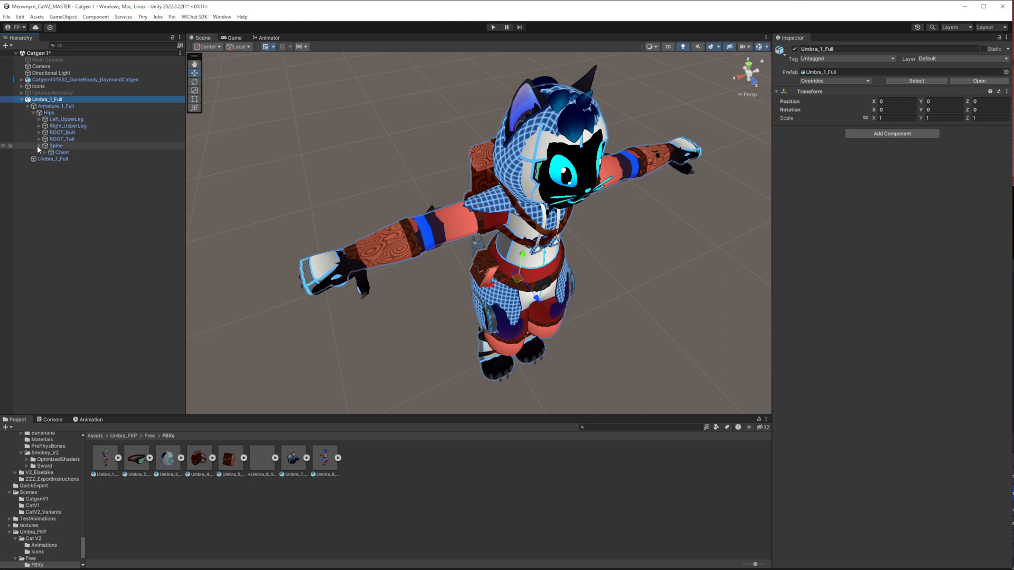
click(43, 152)
click(45, 153)
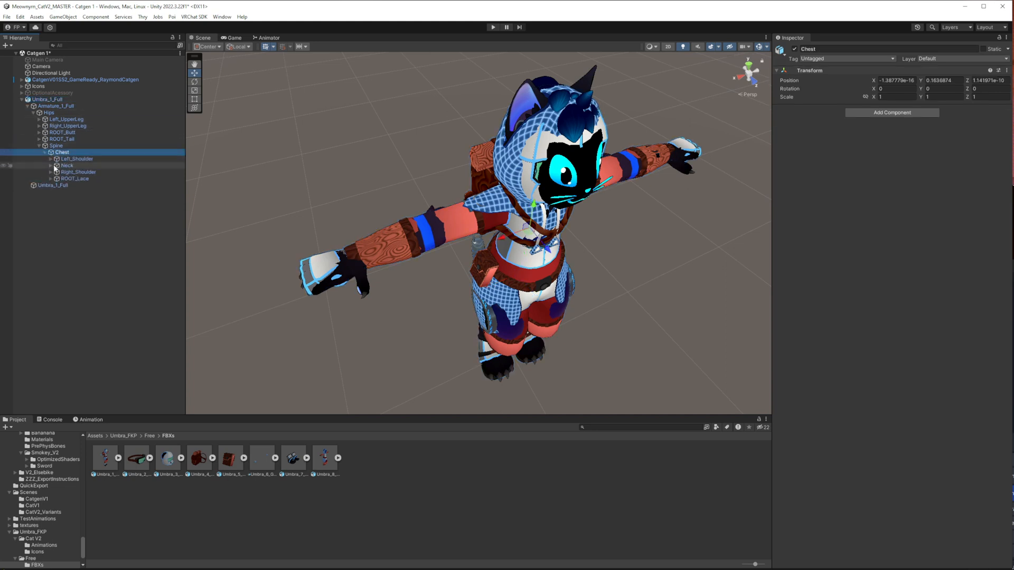
click(50, 159)
Scale the outfit's Left_UpperArm bone uniformly to about 0.91.
click(79, 160)
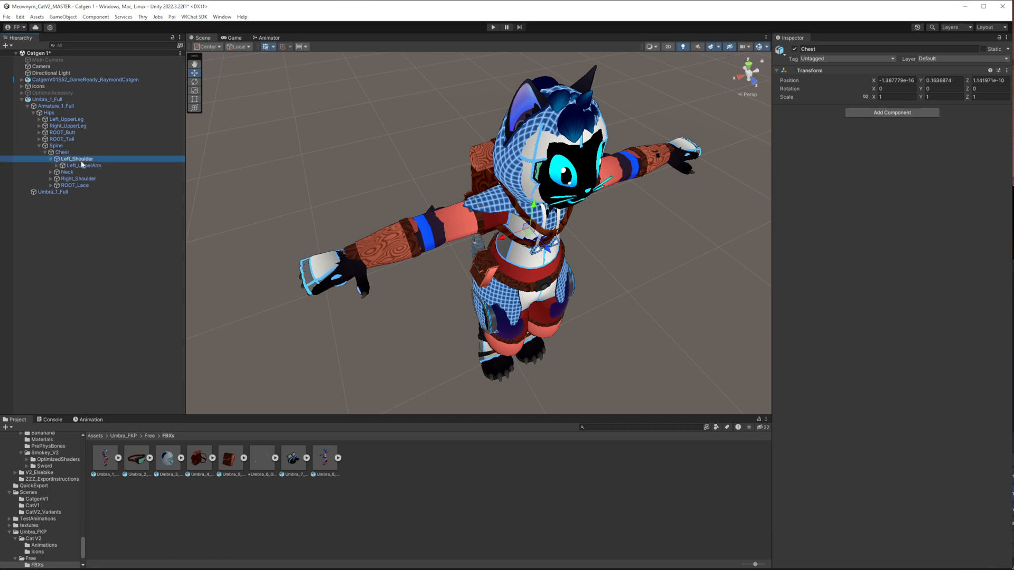
click(83, 165)
click(56, 165)
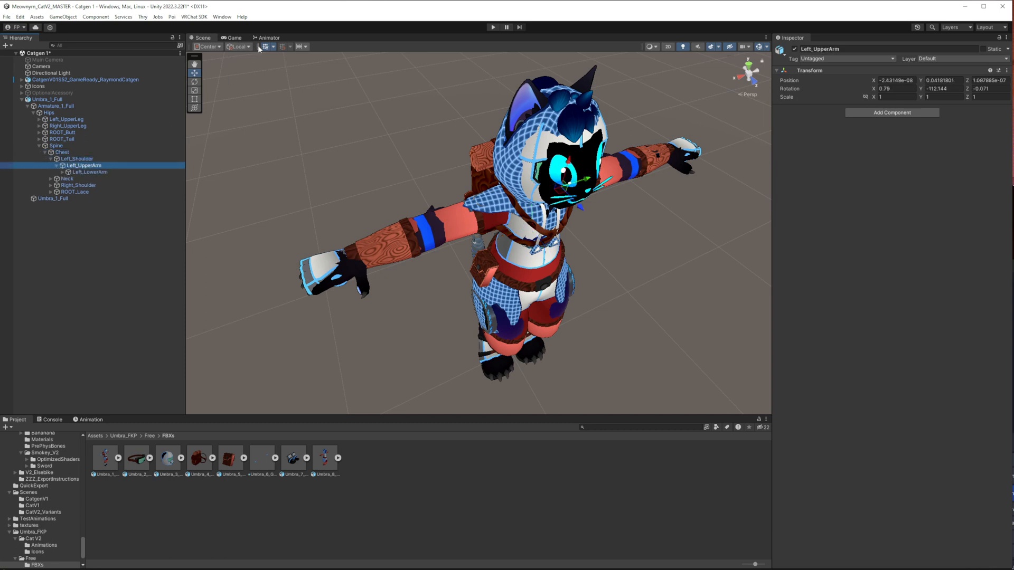
click(196, 92)
alt+drag(625, 250, 536, 221)
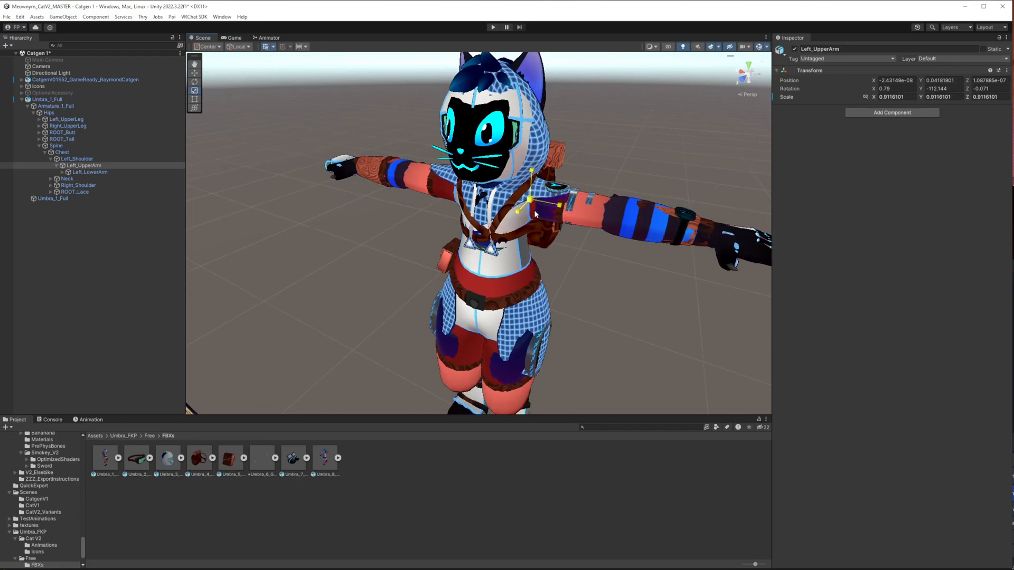
Scale the outfit's Left_LowerArm bone uniformly to about 1.09.
click(132, 172)
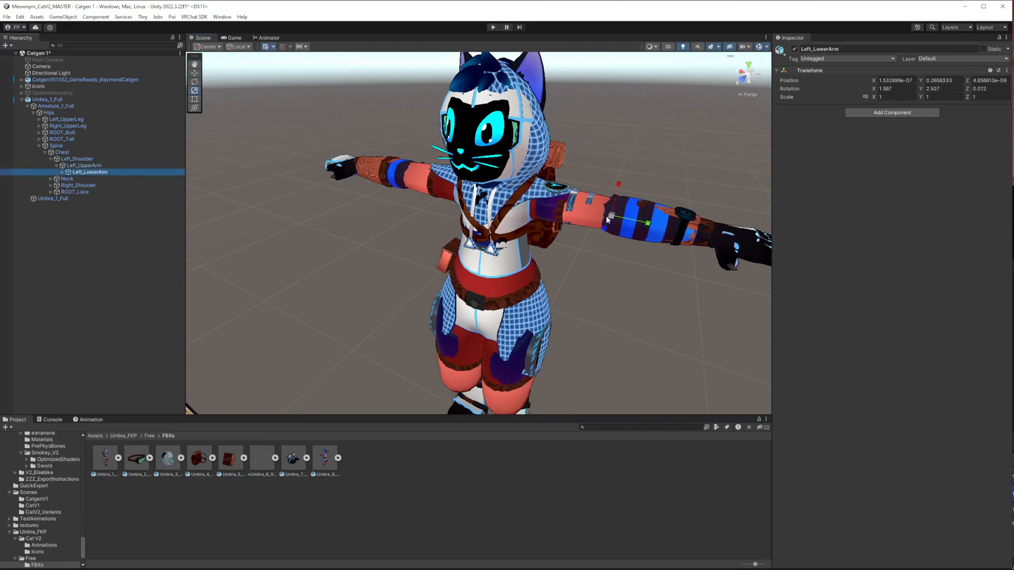
drag(606, 215, 698, 283)
middle_drag(721, 299, 620, 270)
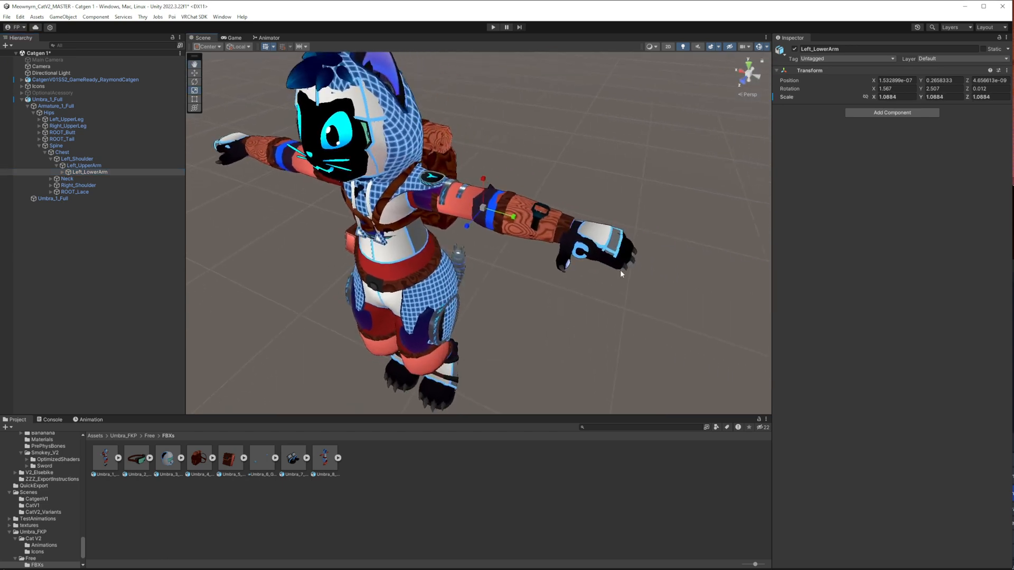
click(492, 229)
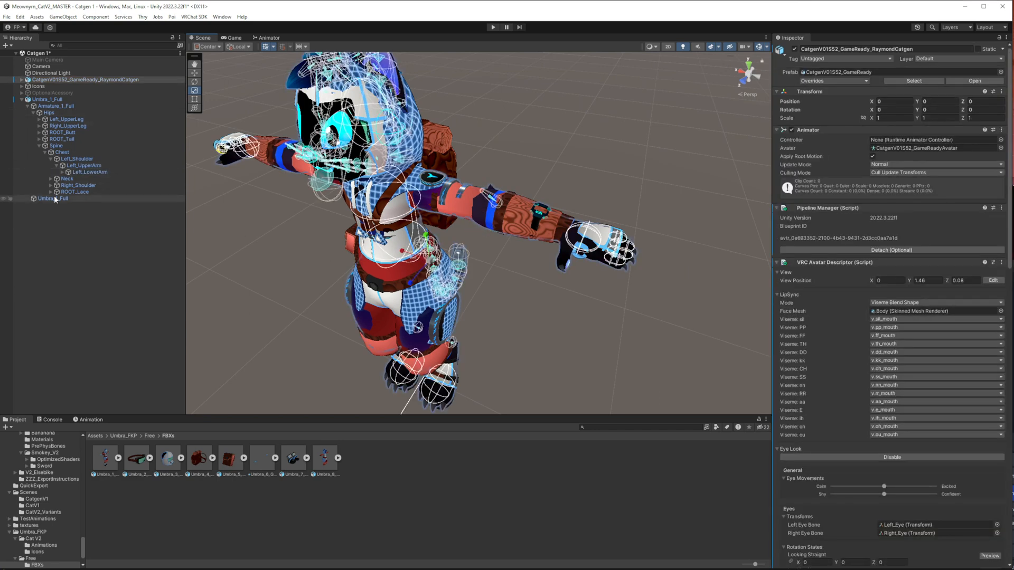
Set the b.ThickLegs blendshape of the Umbra_1_Full mesh to 100 and inspect the outfit on the avatar.
click(106, 198)
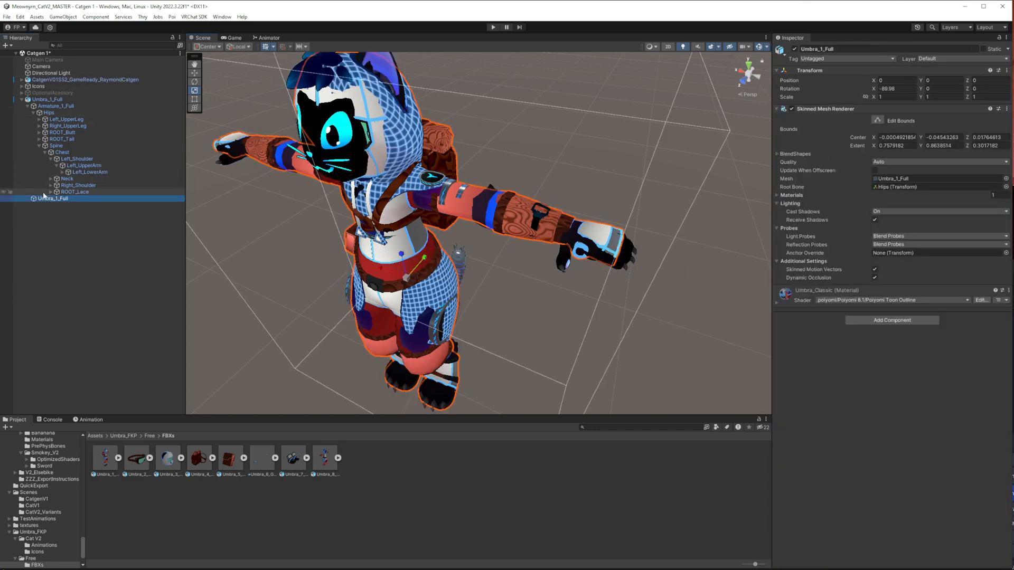
click(776, 154)
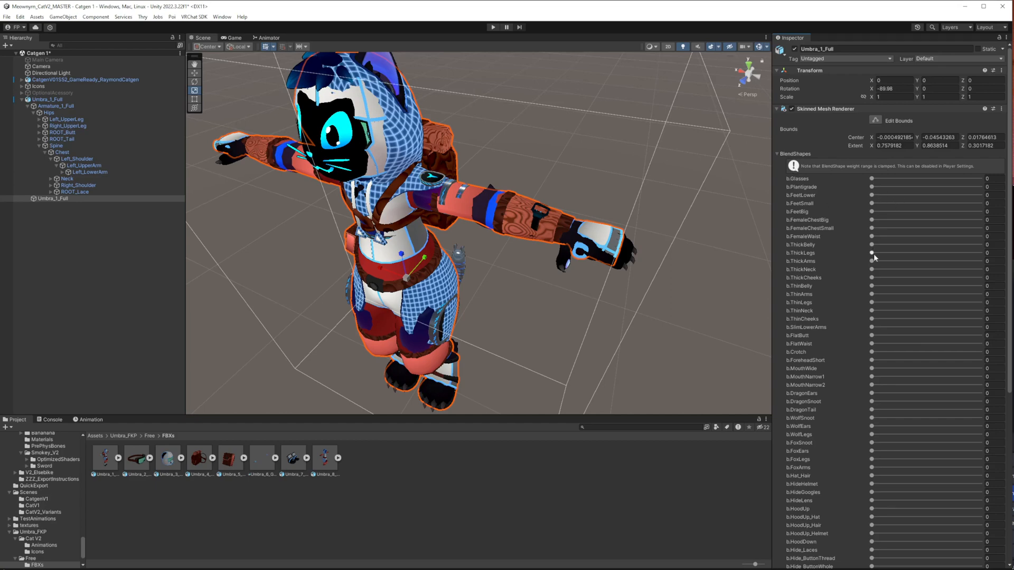
mouse_move(873, 253)
mouse_down()
mouse_move(983, 254)
mouse_move(871, 253)
mouse_up()
drag(808, 245, 983, 253)
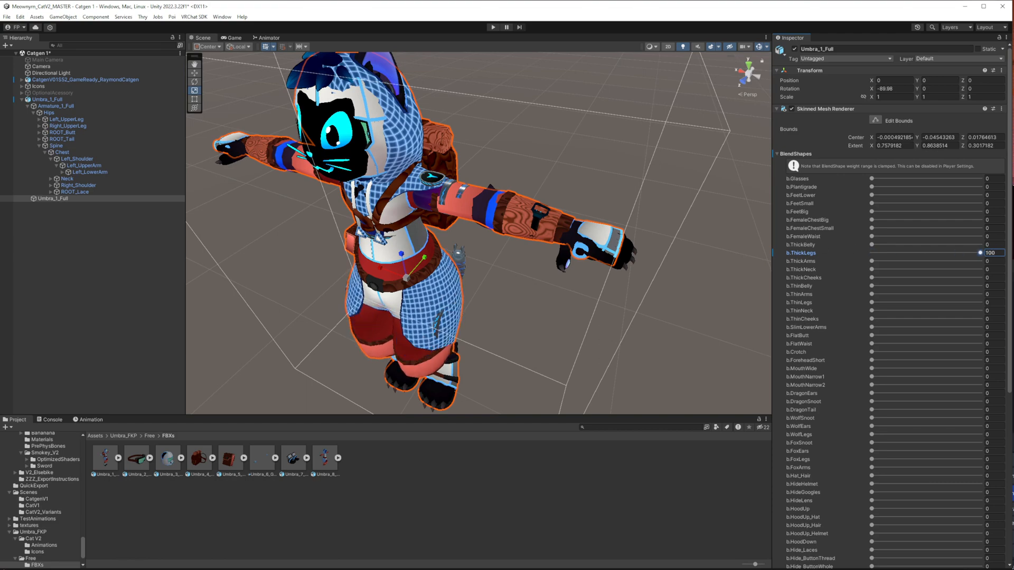
alt+drag(312, 243, 493, 197)
scroll(531, 245, down, 3)
scroll(530, 244, down, 1)
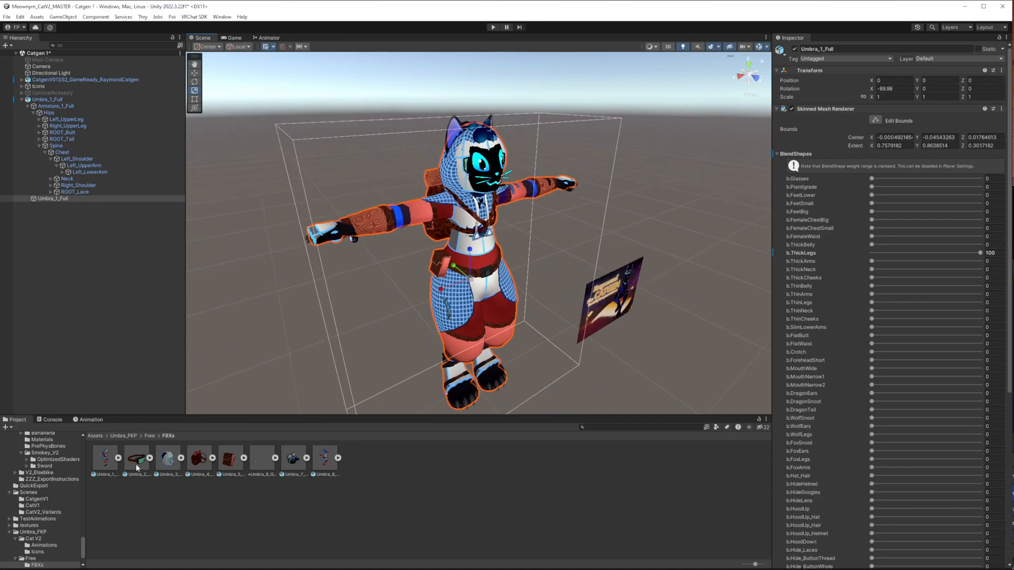
alt+drag(461, 256, 484, 251)
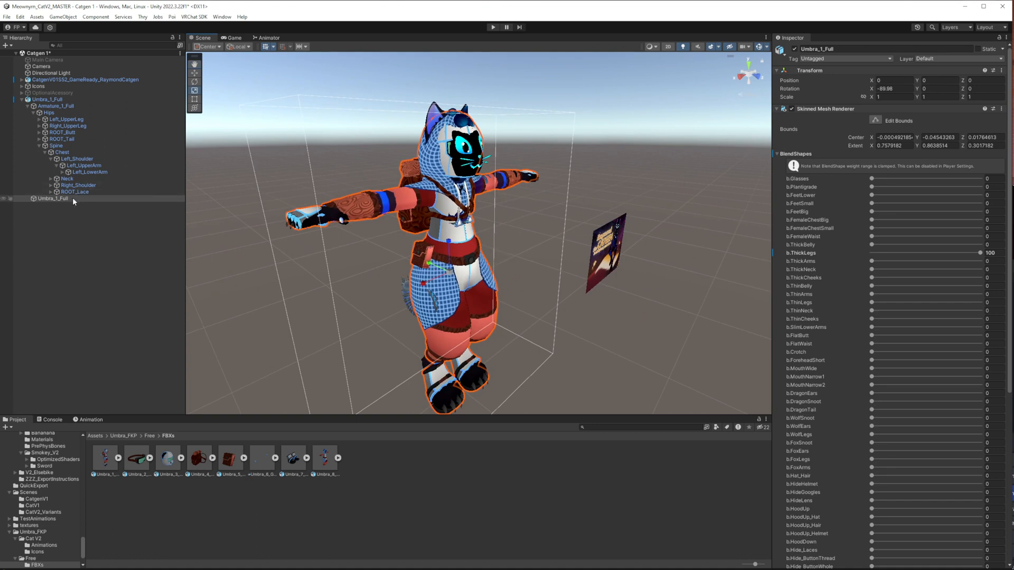
alt+drag(427, 202, 478, 269)
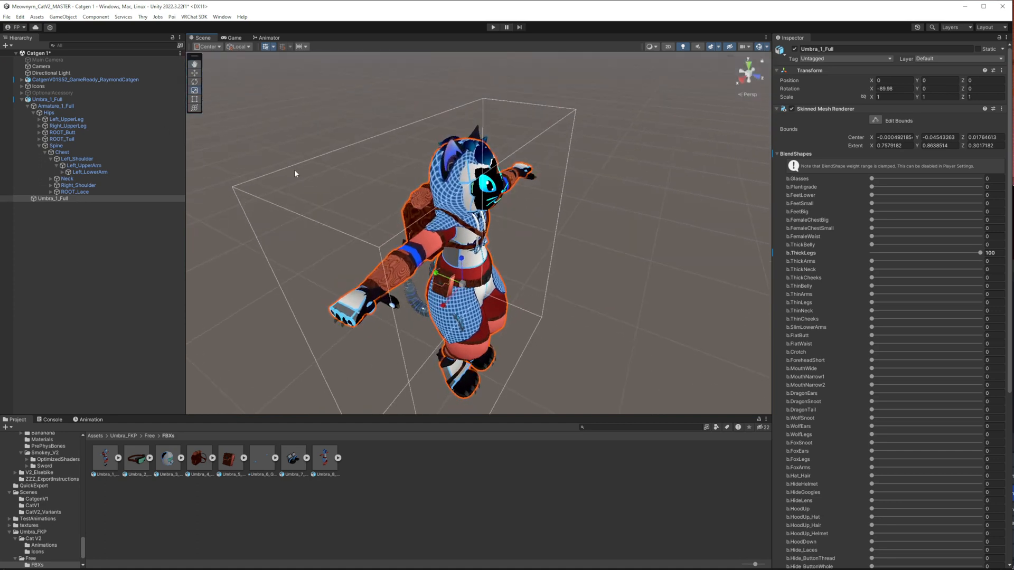
Completely unpack the Umbra_1_Full prefab in the scene hierarchy.
click(56, 100)
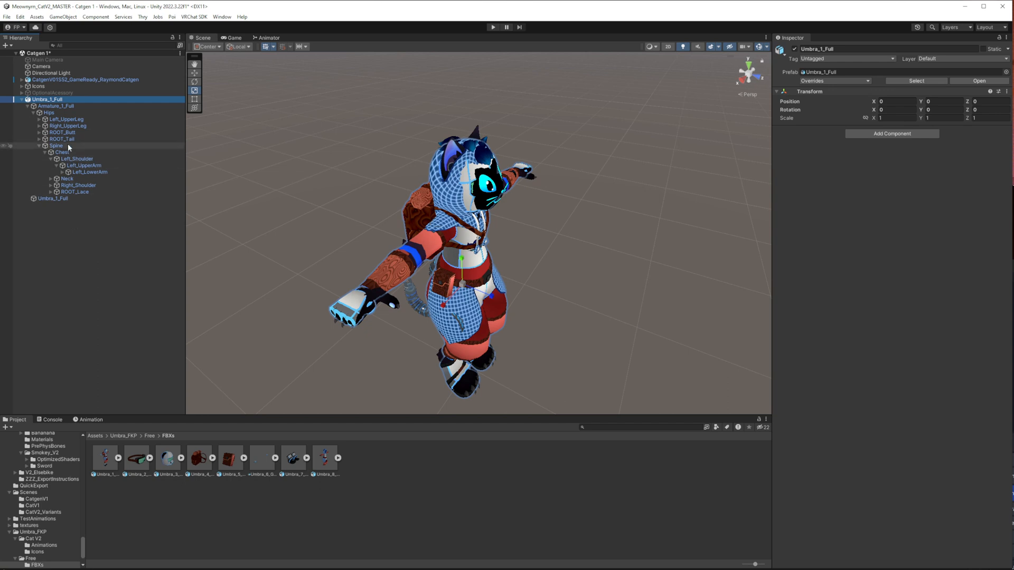
right_click(58, 104)
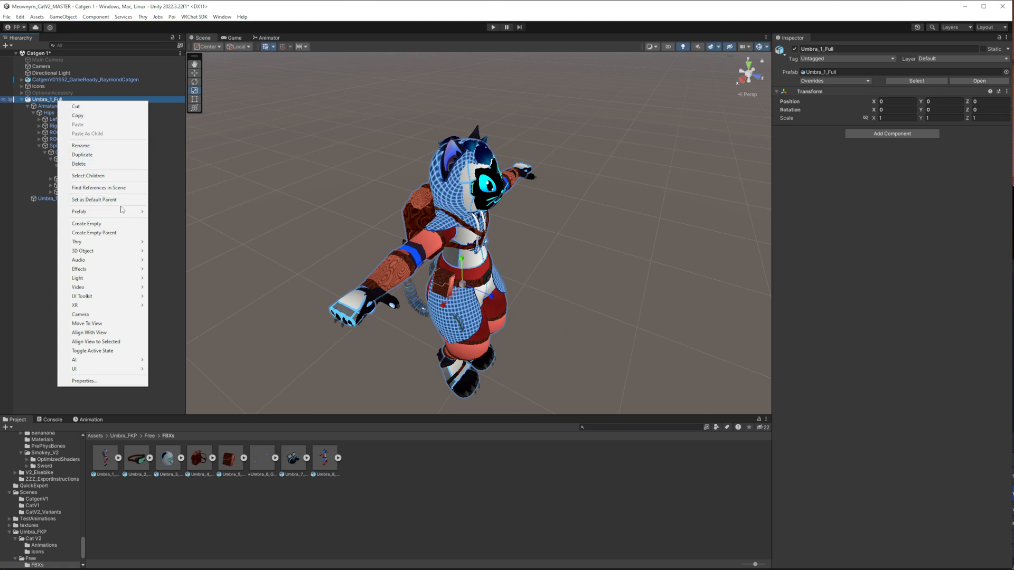
mouse_move(123, 211)
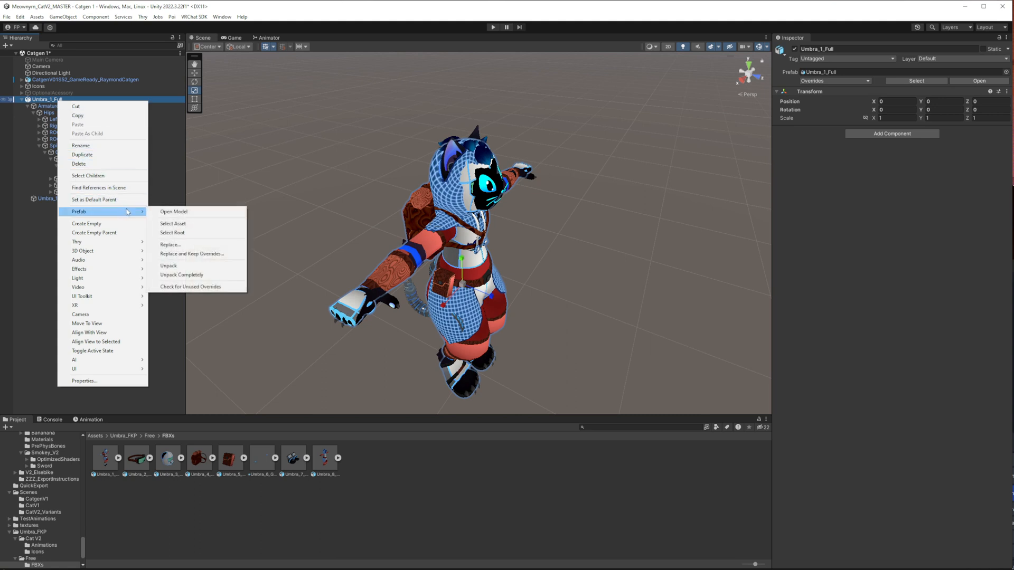
click(199, 275)
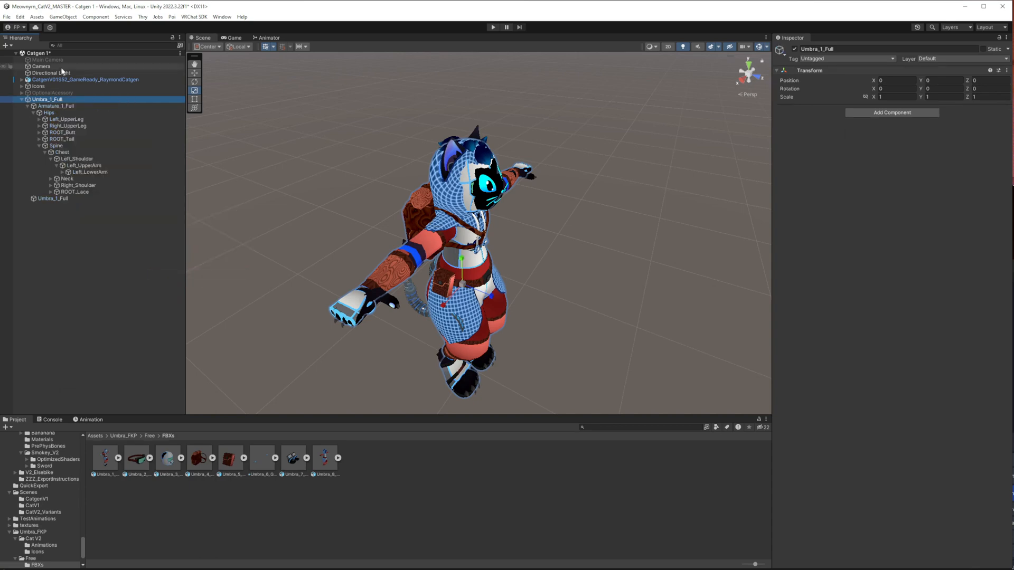
Move the outfit's Umbra_1_Full mesh object into the CatgenV01SS2_GameReady_RaymondCatgen avatar, beside its Armature and Body.
click(27, 81)
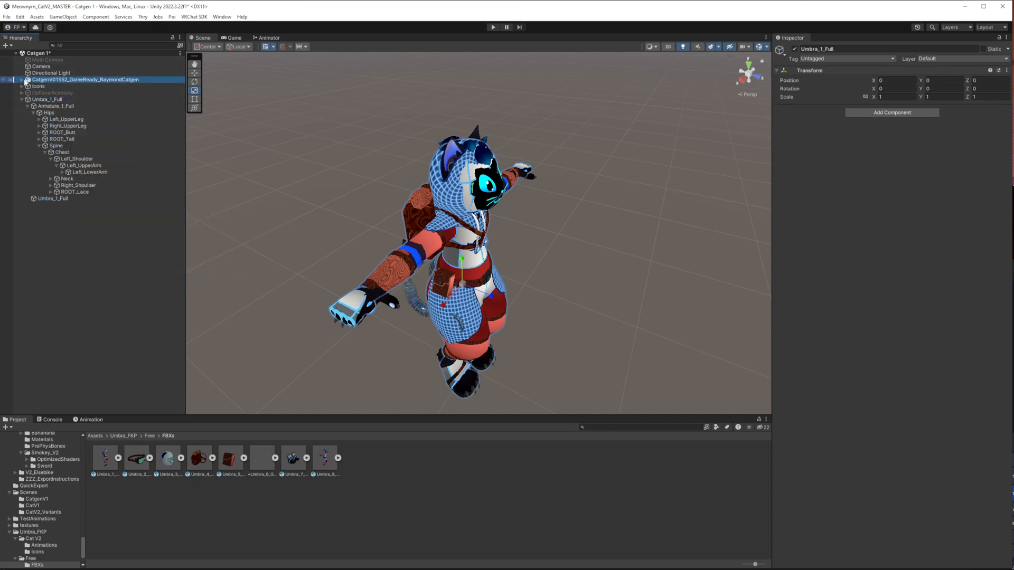
click(21, 79)
click(57, 212)
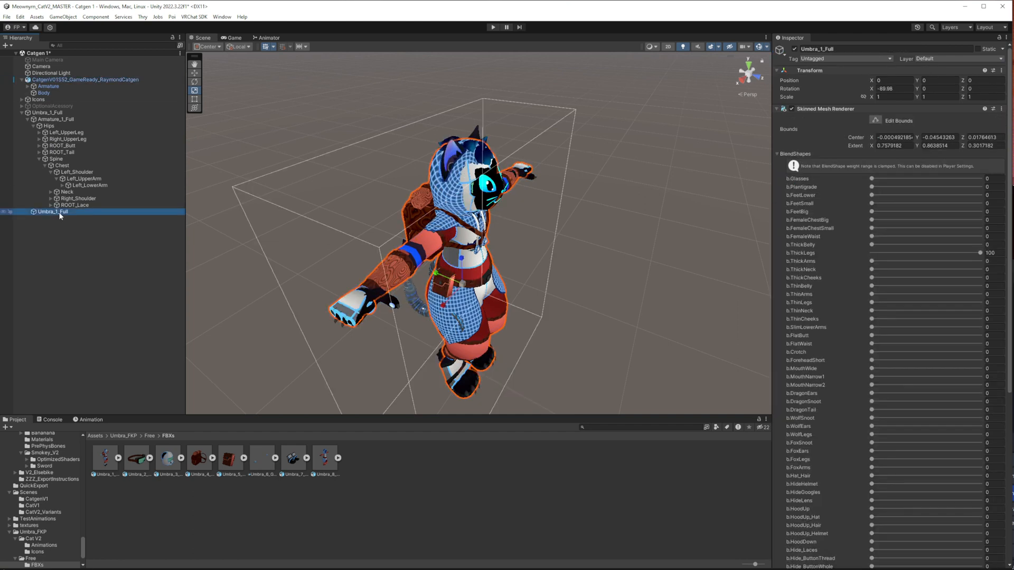
drag(60, 213, 55, 98)
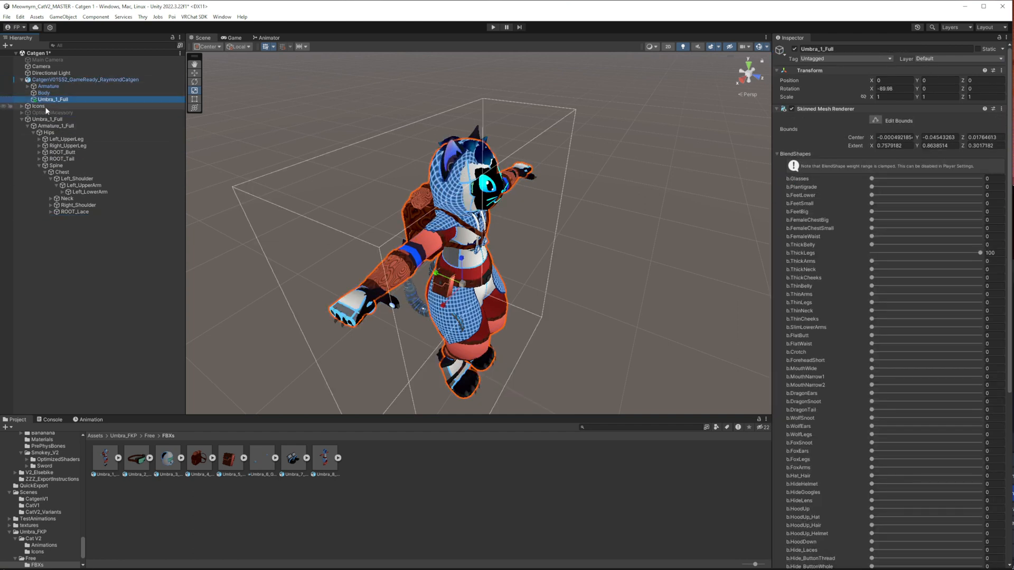
Parent the outfit's Hips bone, with its whole bone chain, to the Hips bone of the Catgen avatar's Armature.
click(49, 132)
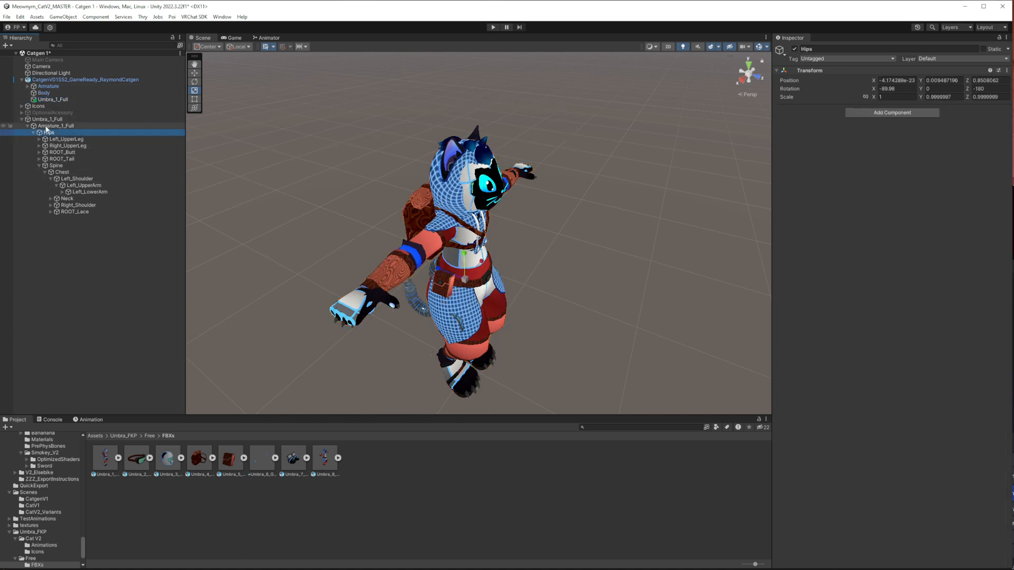
click(27, 87)
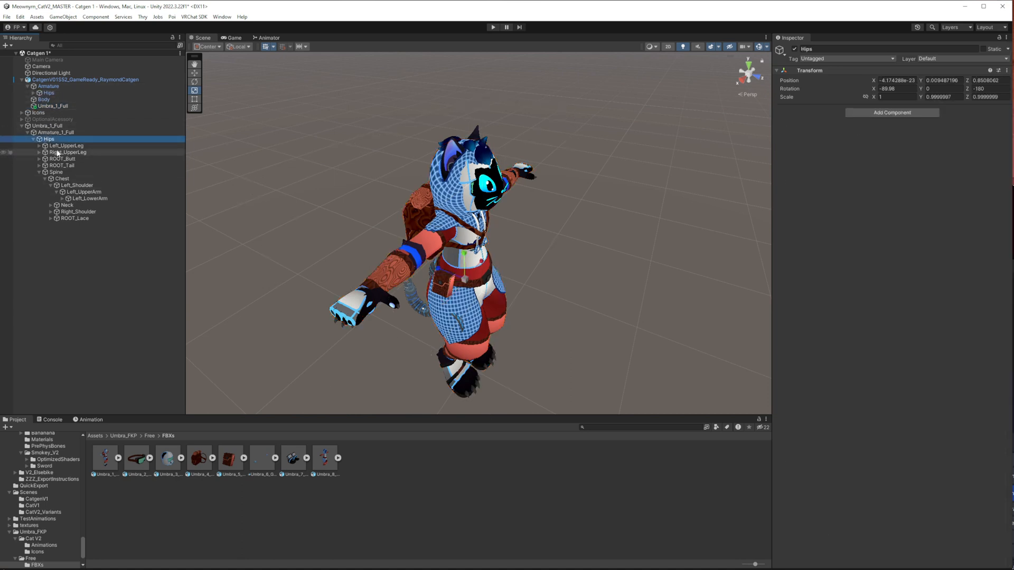
drag(55, 142, 50, 94)
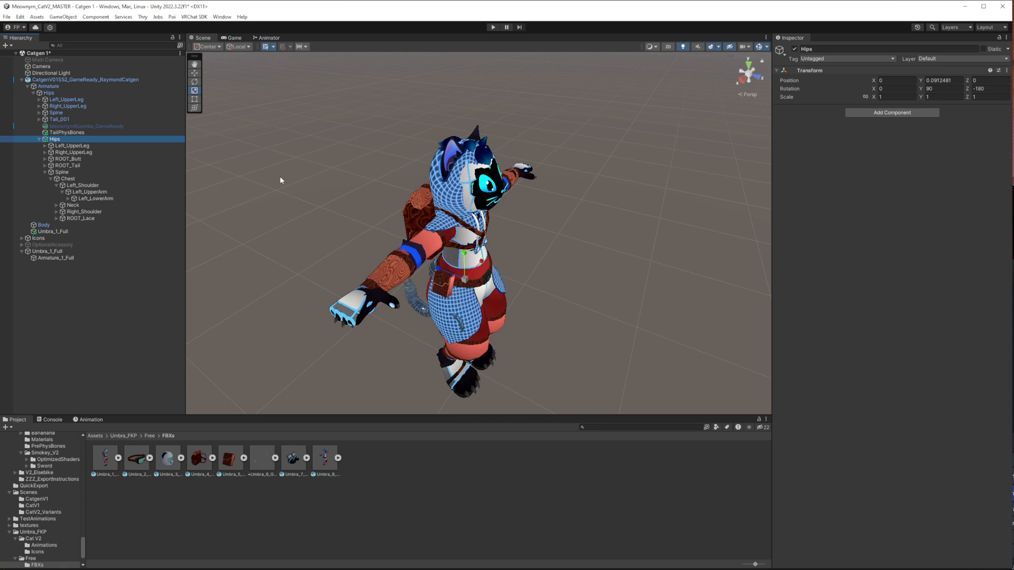
click(58, 94)
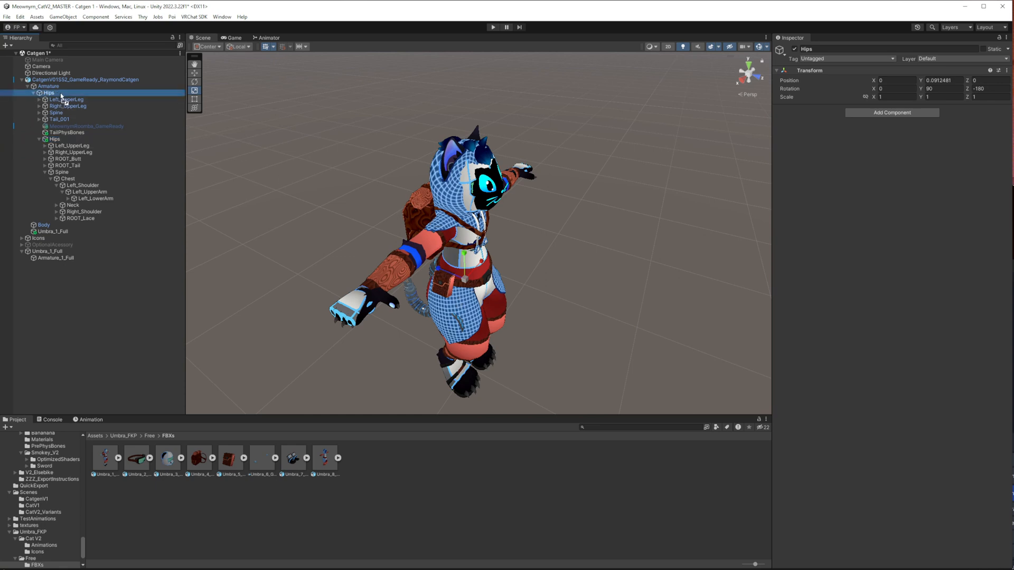
drag(61, 94, 77, 108)
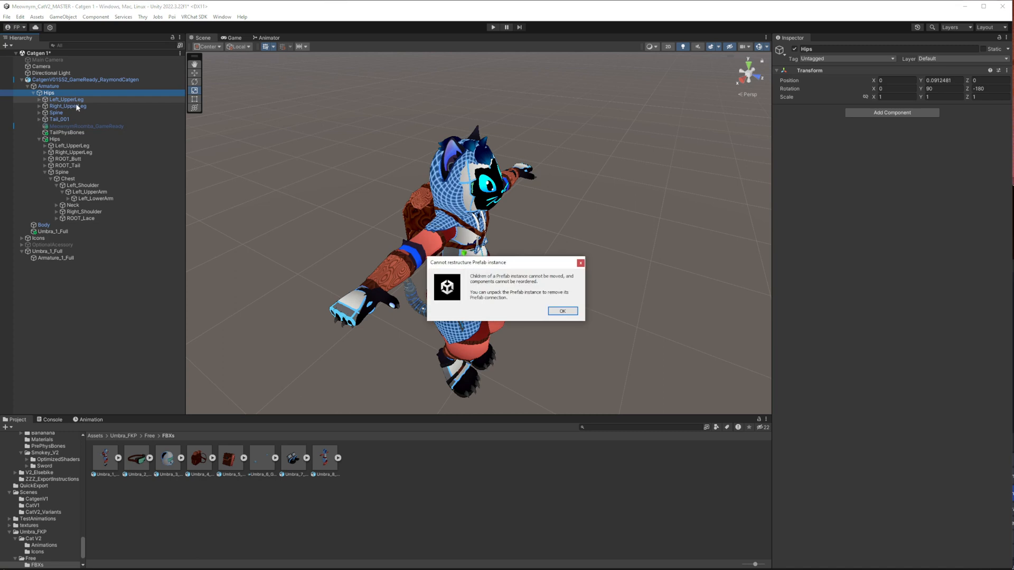
click(563, 311)
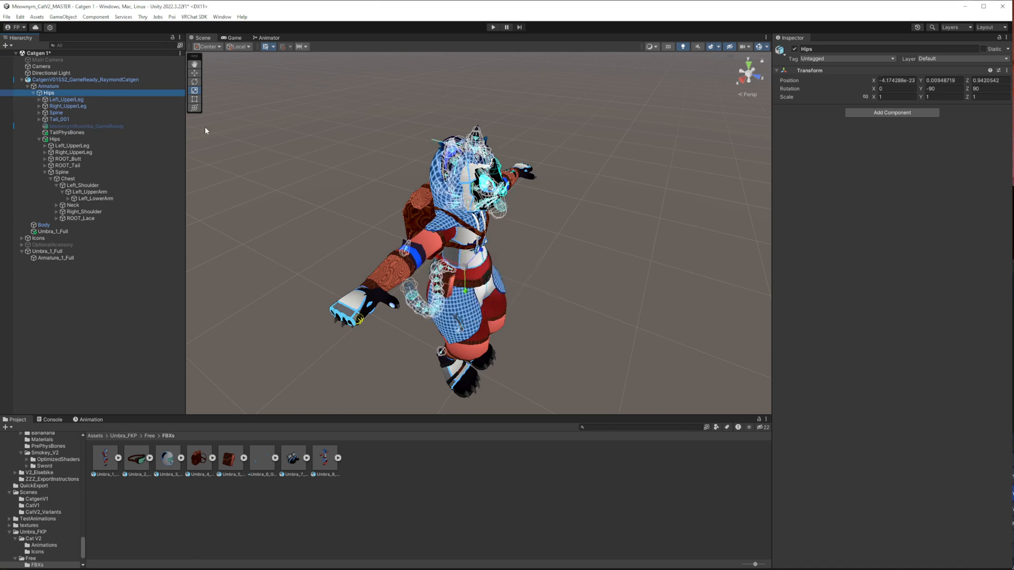
Parent the outfit's Left_UpperLeg and Left_LowerLeg bones to the matching left leg bones of the avatar's Armature.
click(57, 139)
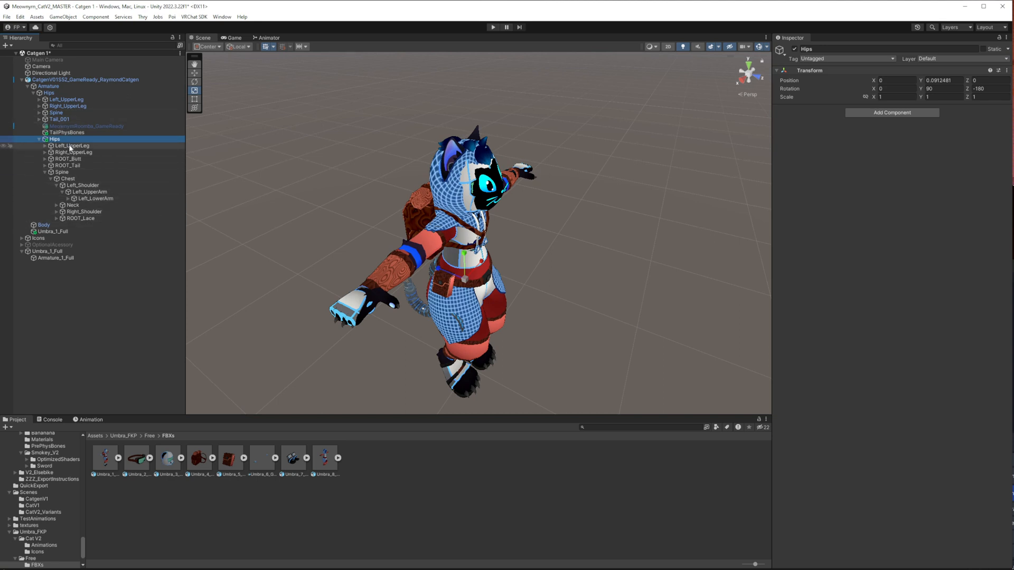
drag(77, 147, 74, 99)
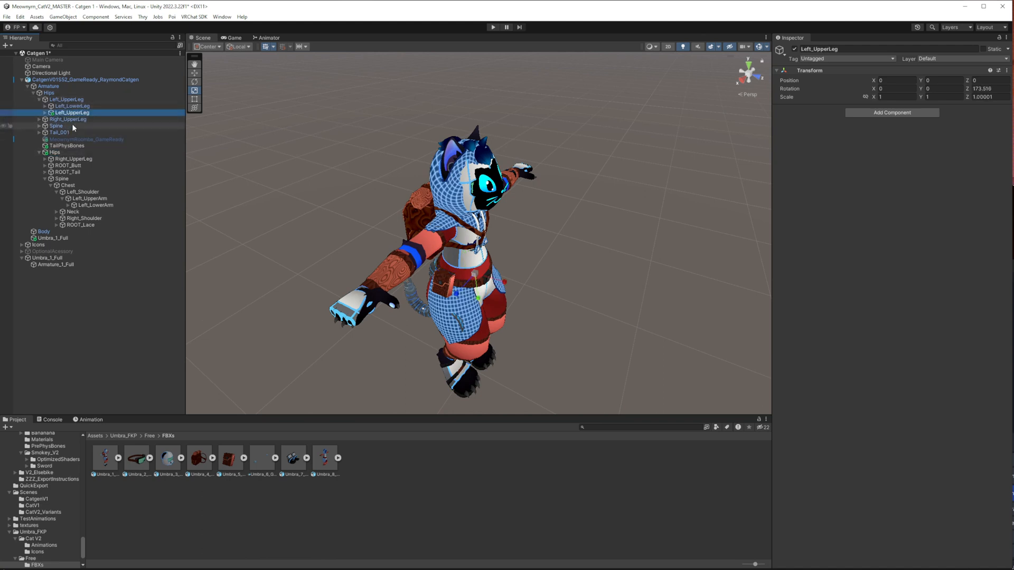
click(45, 112)
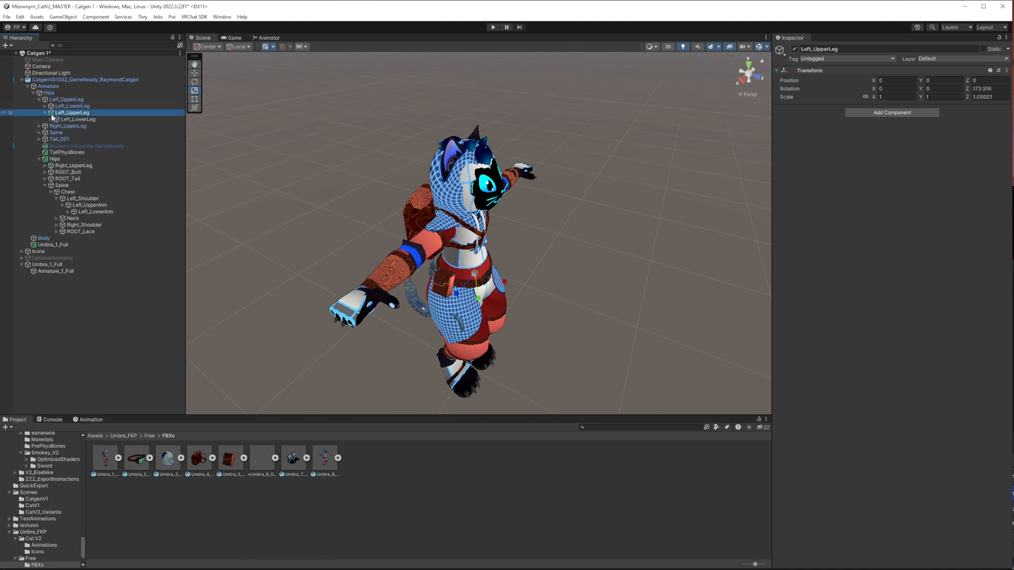
drag(76, 119, 80, 108)
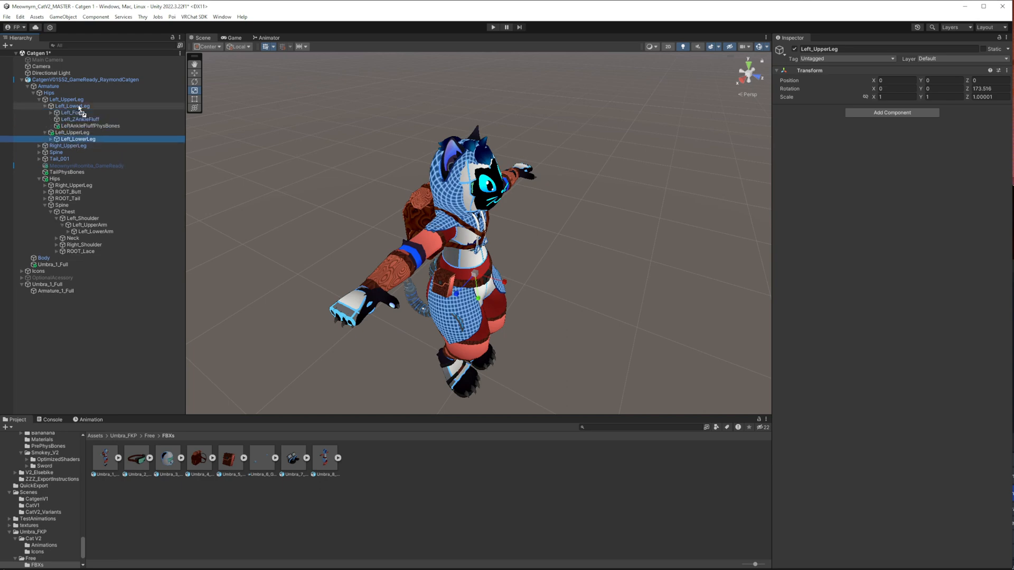
alt+drag(444, 278, 301, 207)
alt+drag(388, 272, 442, 265)
middle_drag(442, 264, 476, 292)
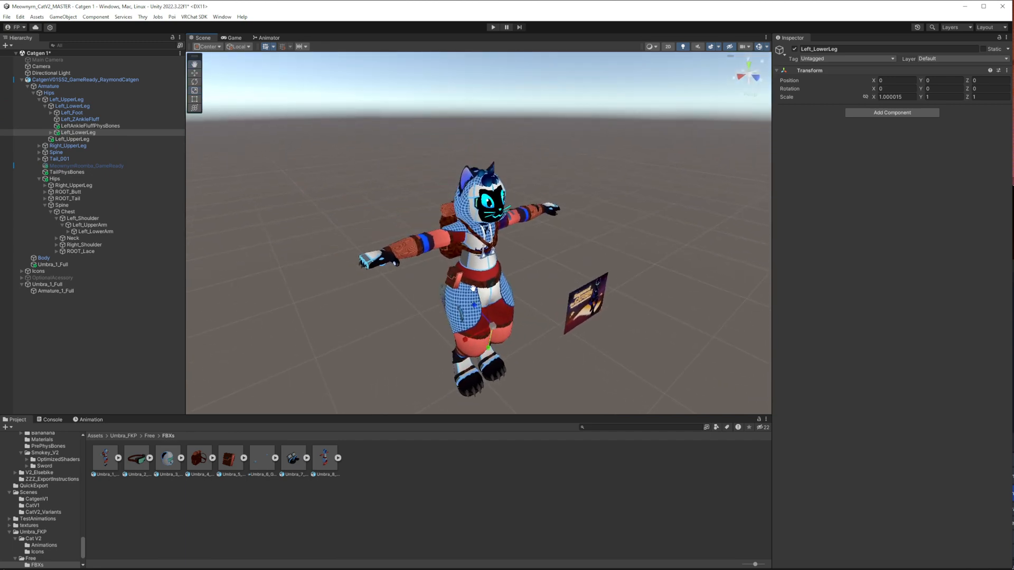